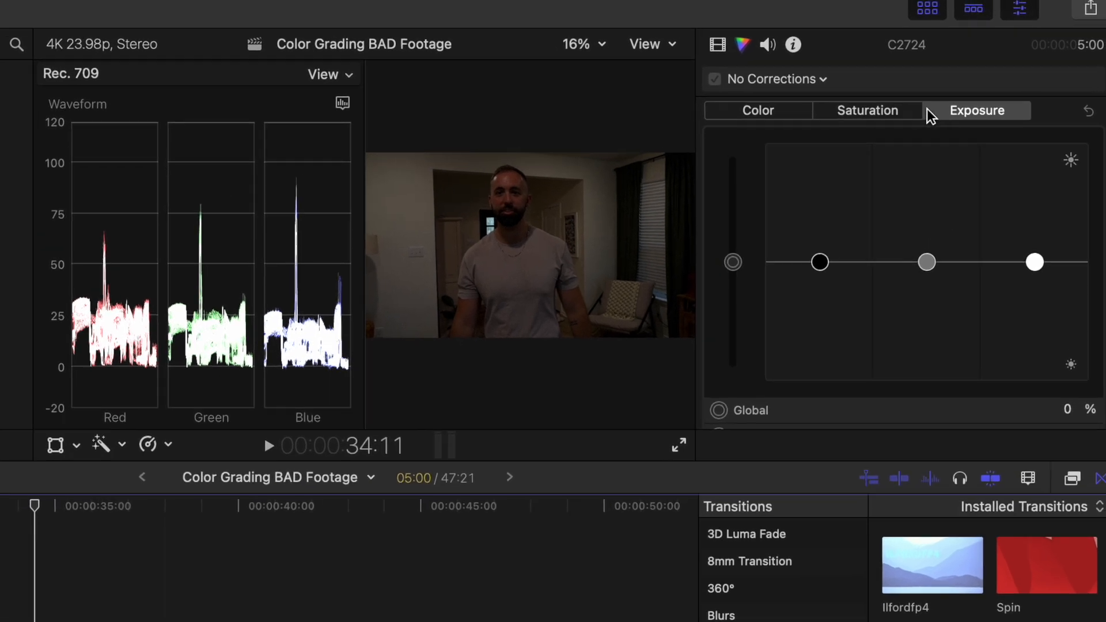
- Raise the C2724 clip's global exposure to 69%, pull its shadows down, and lift the midtones slightly and the highlights more
left_click_drag(728, 268, 737, 201)
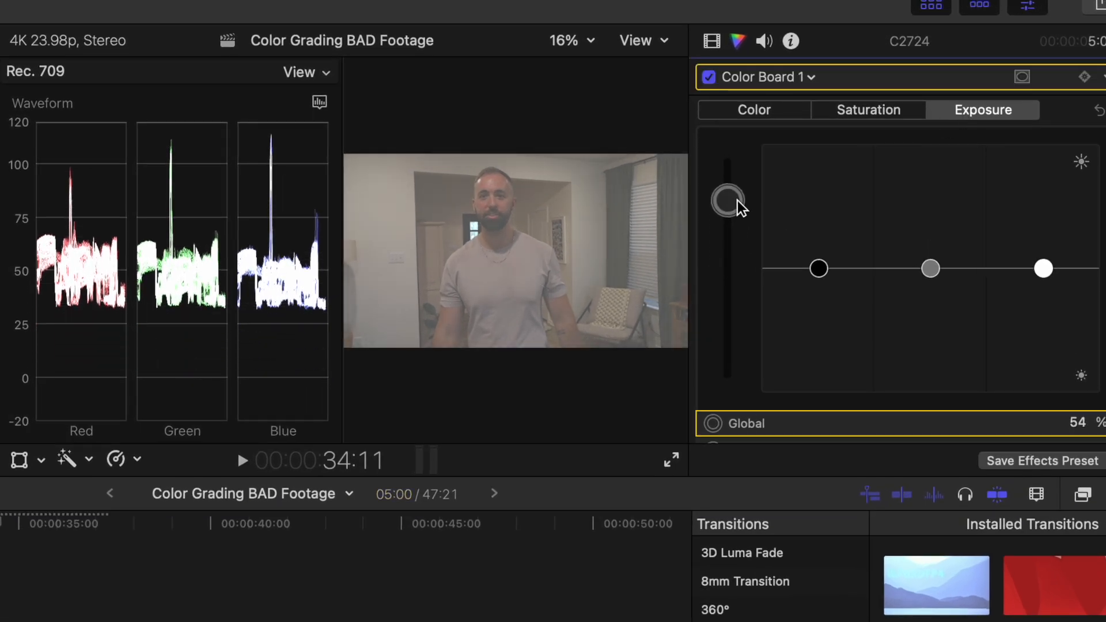
left_click_drag(827, 271, 822, 328)
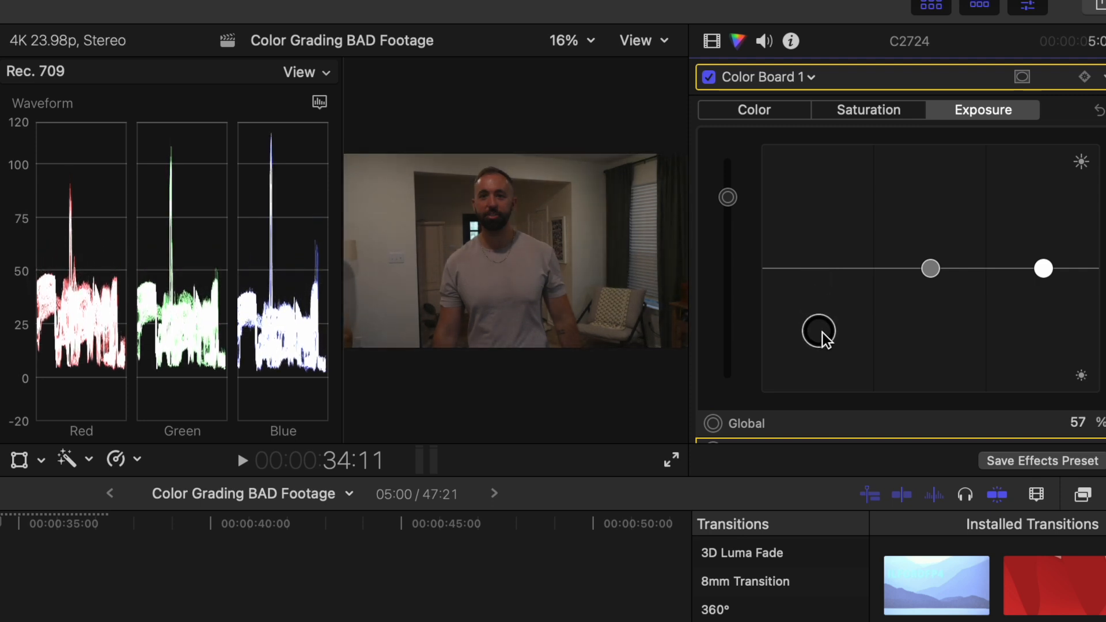
left_click_drag(1043, 269, 1043, 233)
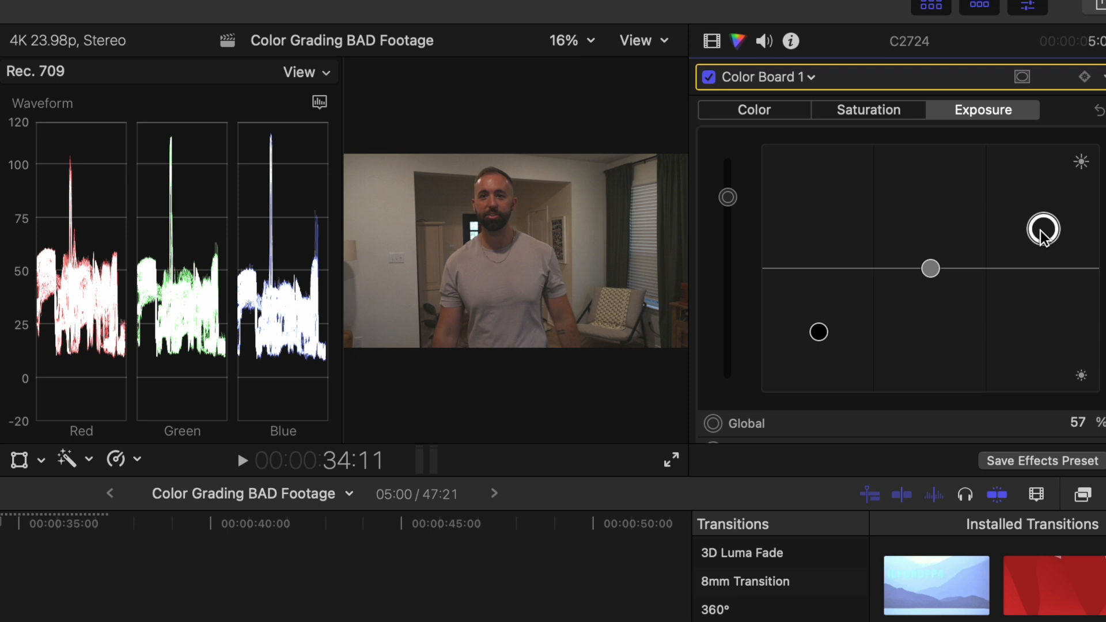
left_click_drag(824, 326, 822, 340)
left_click_drag(930, 269, 930, 264)
left_click_drag(728, 197, 727, 182)
left_click_drag(812, 342, 813, 358)
left_click_drag(929, 264, 929, 260)
left_click_drag(1043, 228, 1043, 225)
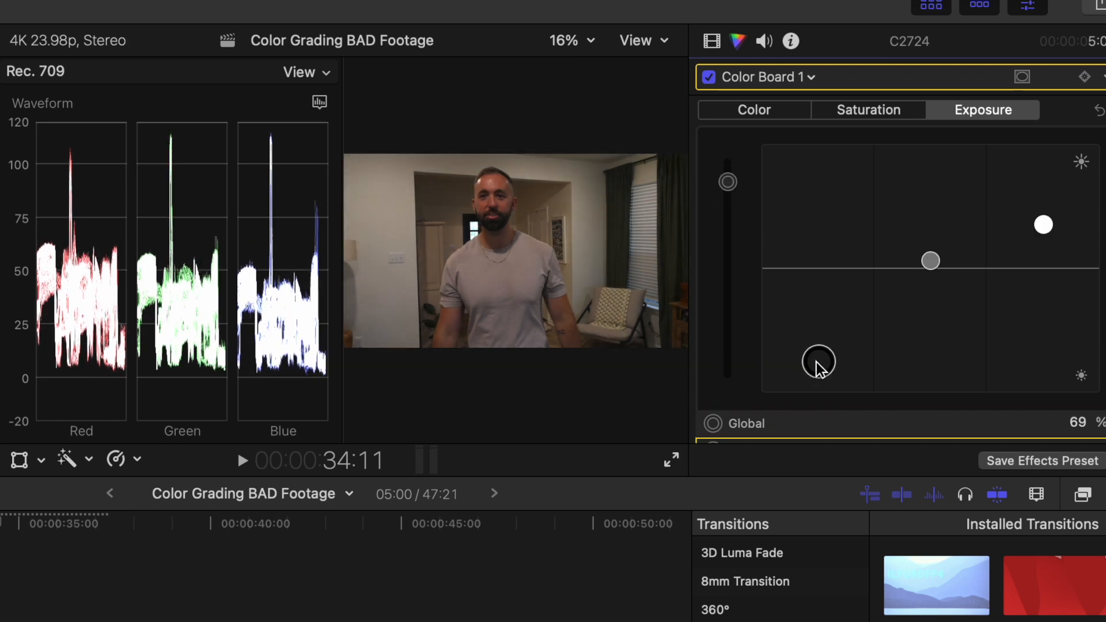
left_click_drag(816, 359, 816, 362)
- Hide the video scopes and switch Color Board 1 off and on to compare the clip with and without the correction
key("super+7")
left_click(708, 77)
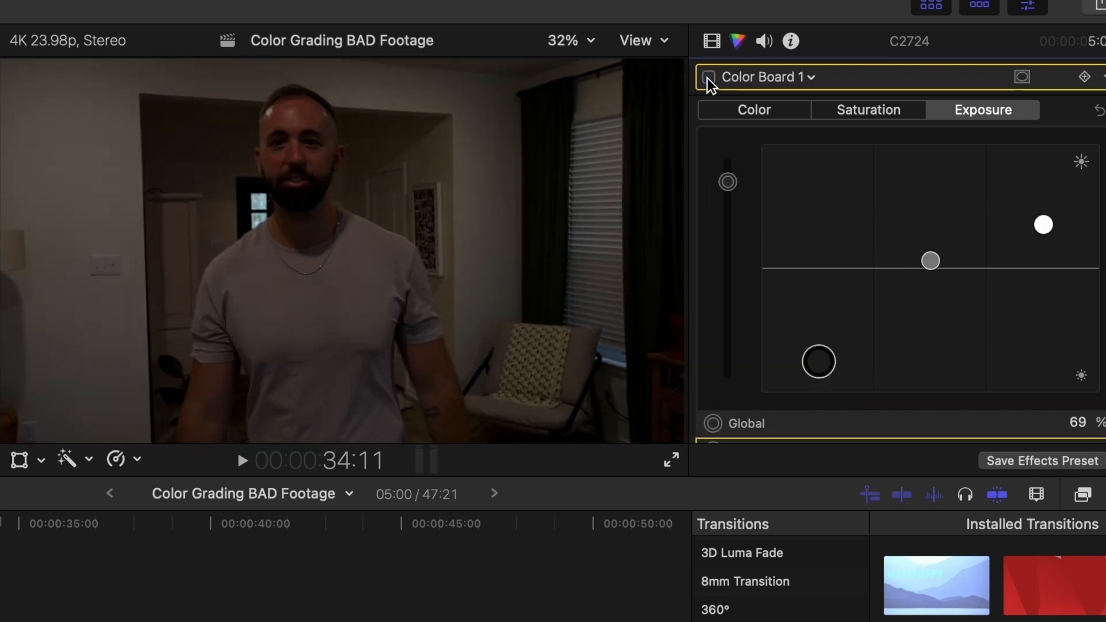
left_click(708, 78)
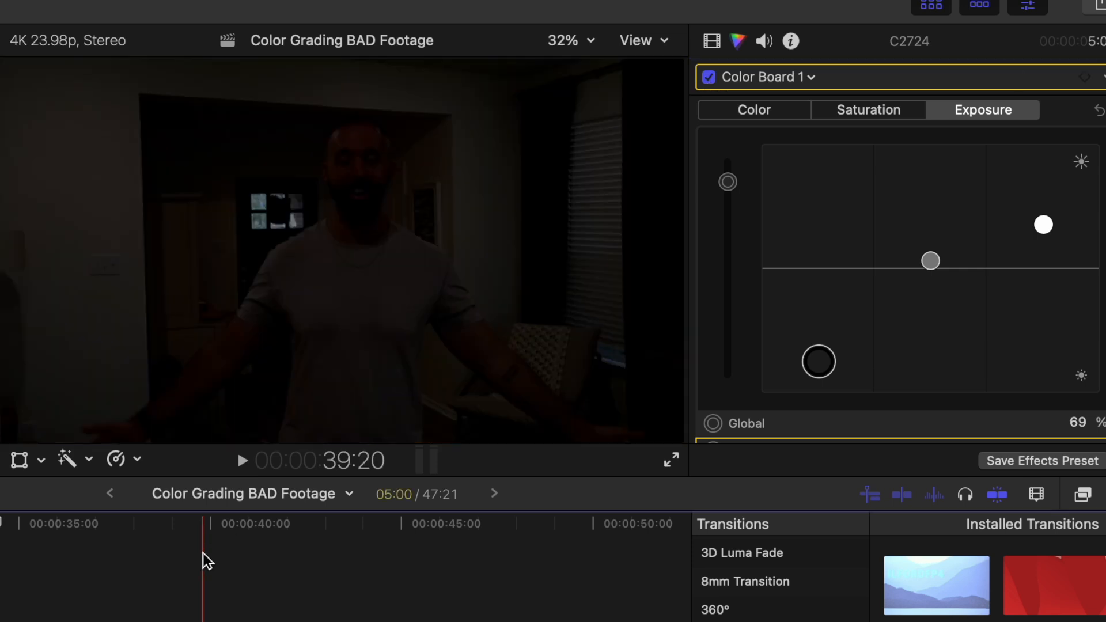
- With scopes shown for the darker C2724 clip, raise global exposure to 100%, pull the shadows almost fully down and lift the midtones
left_click(282, 618)
key("super+7")
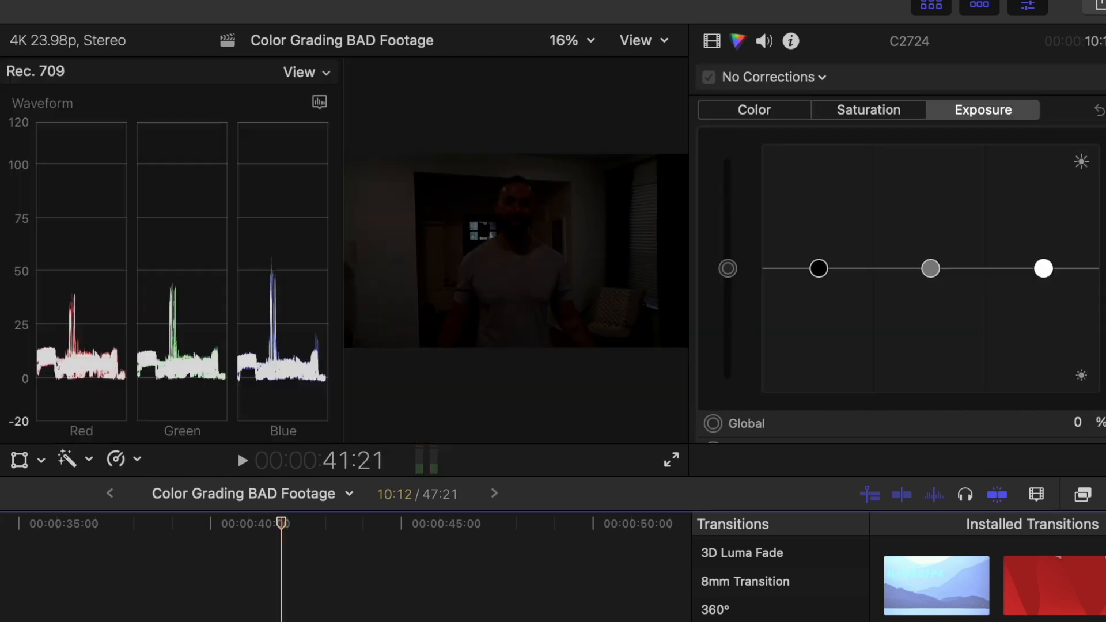
left_click_drag(737, 271, 731, 29)
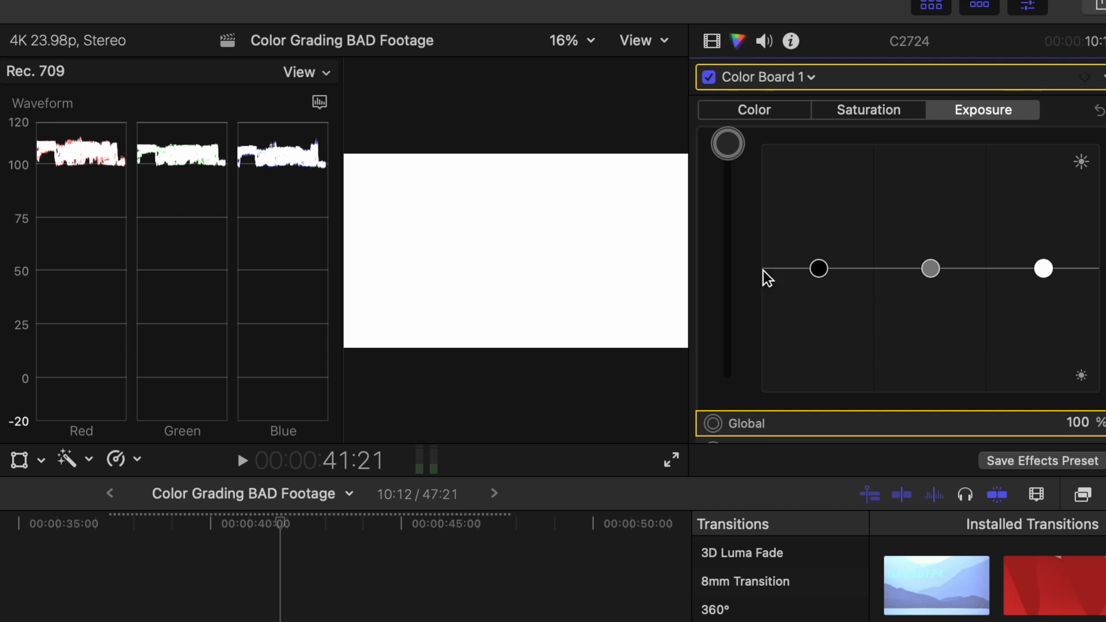
left_click_drag(819, 273, 821, 393)
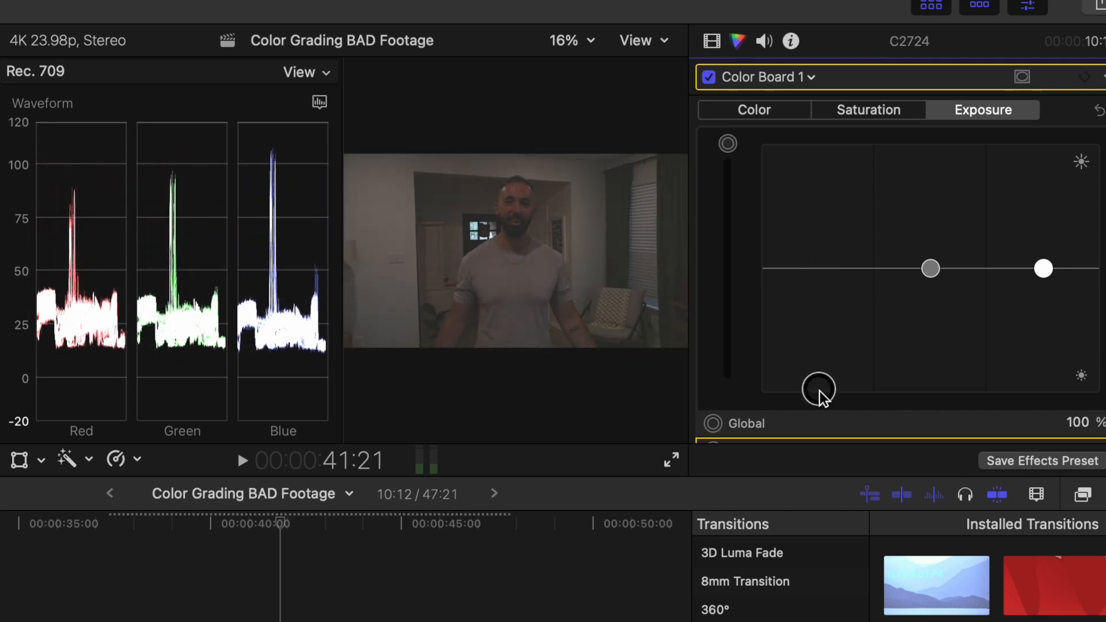
left_click_drag(730, 146, 730, 147)
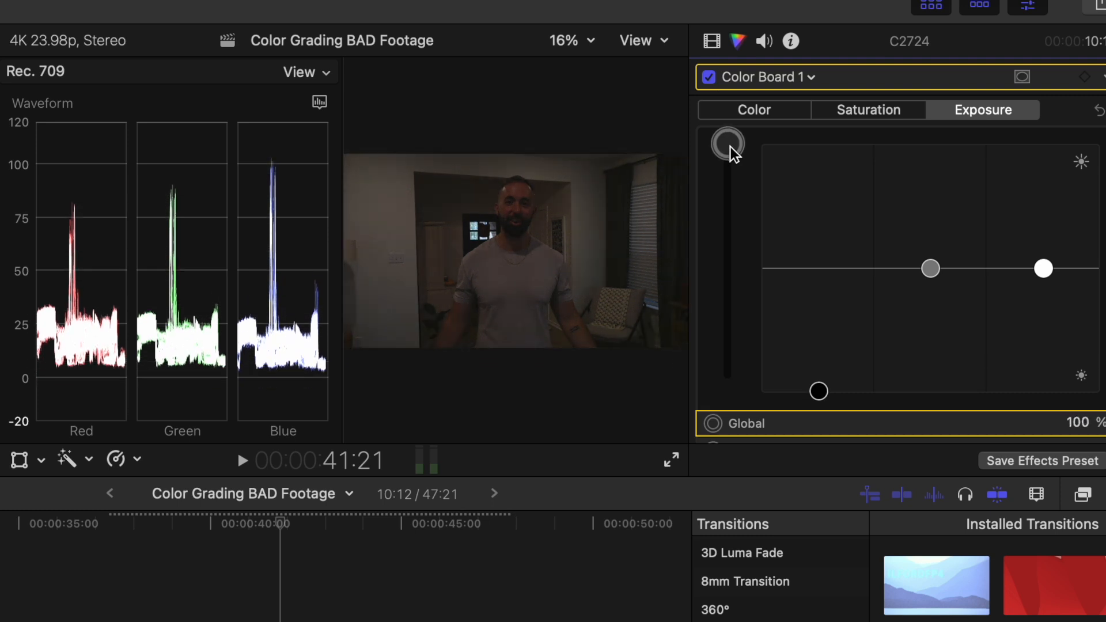
left_click_drag(923, 267, 920, 217)
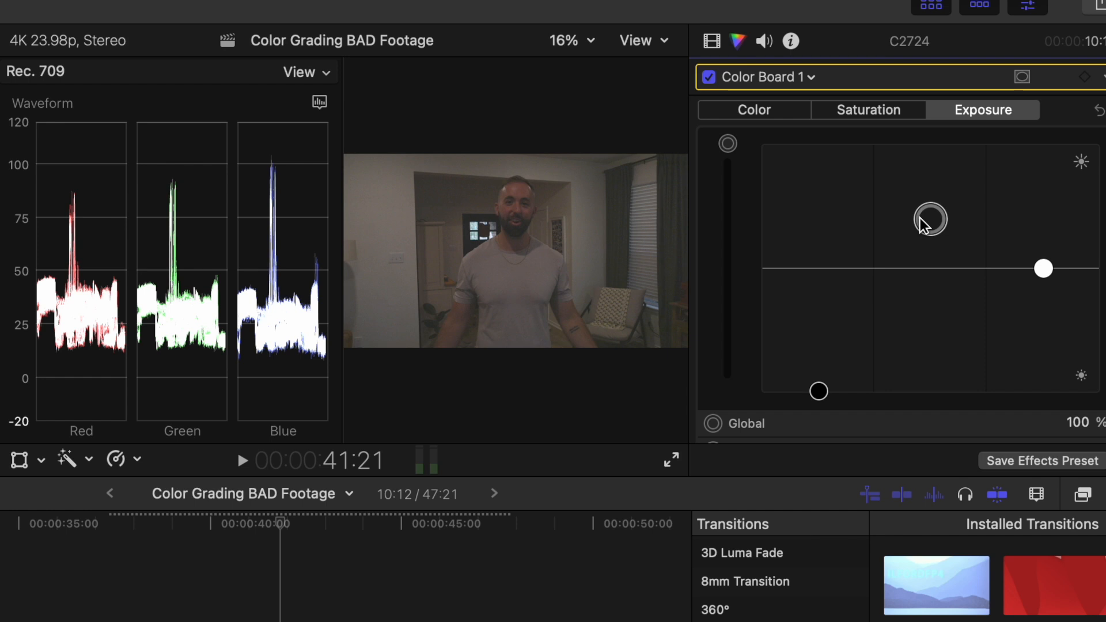
- Rebalance the darker clip's exposure: global at 58%, shadows less deep, midtones and highlights raised well above neutral
left_click_drag(1043, 270, 1043, 240)
left_click_drag(818, 391, 819, 353)
left_click_drag(727, 145, 727, 187)
left_click_drag(930, 218, 930, 204)
left_click_drag(1043, 241, 1043, 215)
left_click_drag(818, 354, 818, 359)
key("super+7")
left_click_drag(930, 203, 930, 198)
key("super+7")
left_click_drag(1043, 215, 1043, 202)
left_click_drag(727, 188, 727, 194)
- Hide the scopes and switch the darker clip's Color Board 1 off and on to compare before and after
key("super+7")
left_click(709, 77)
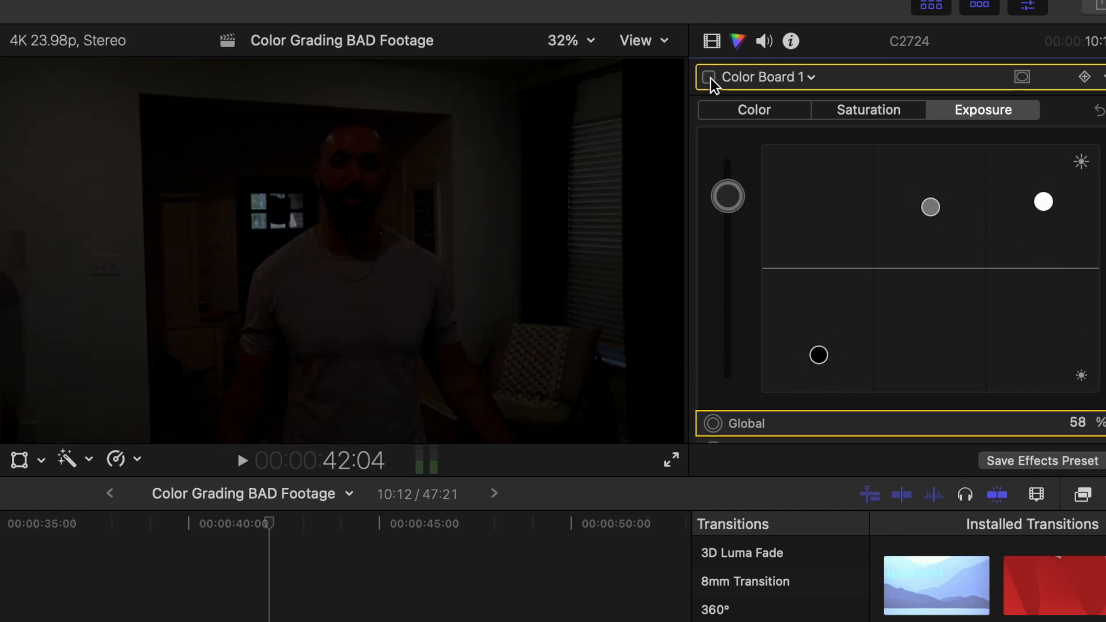
left_click(709, 78)
left_click(708, 78)
left_click(709, 77)
- Add a Color Adjustments correction with brightness 62, highlights 35, black point -20 and shadows 16
left_click(817, 78)
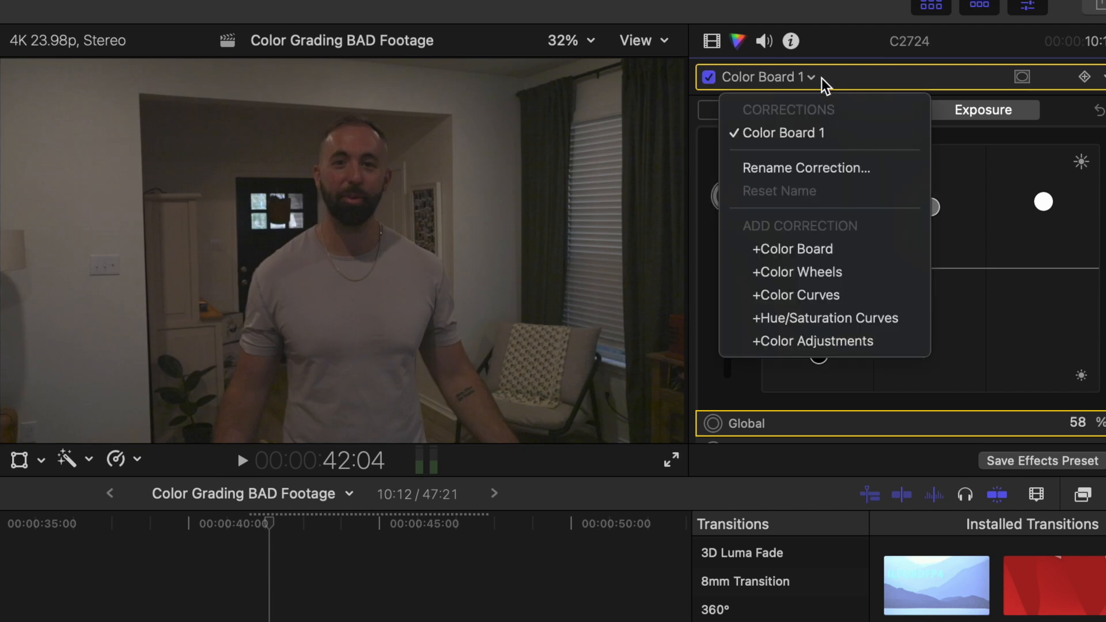
left_click(862, 344)
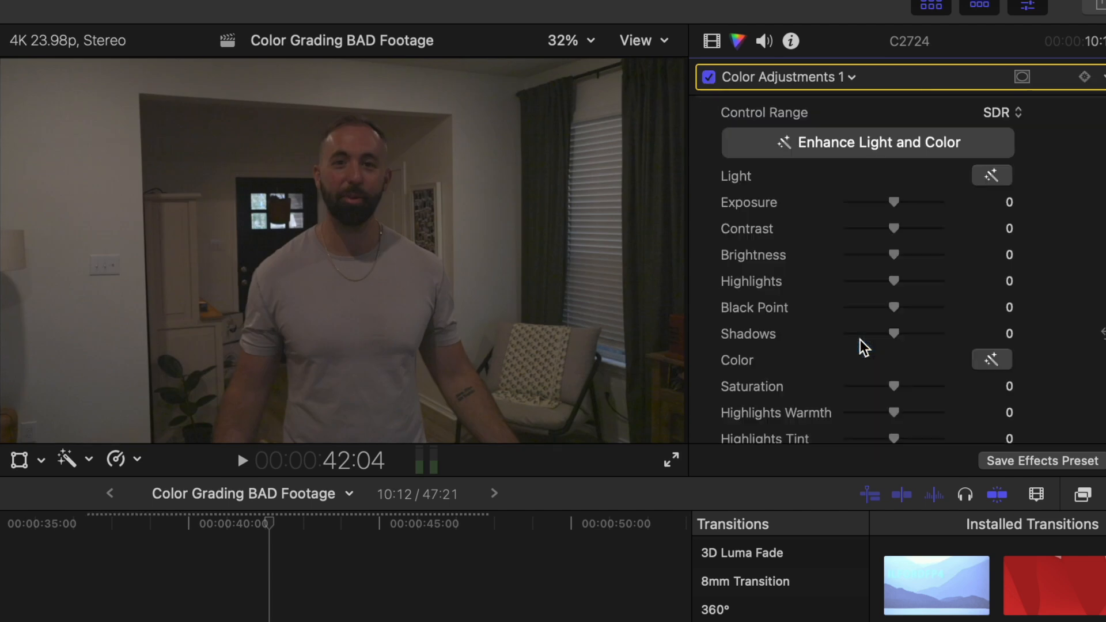
left_click_drag(893, 228, 890, 202)
left_click_drag(893, 255, 911, 292)
scroll(910, 288, "down", 2)
left_click_drag(894, 271, 887, 277)
left_click_drag(893, 298, 902, 301)
scroll(896, 284, "down", 5)
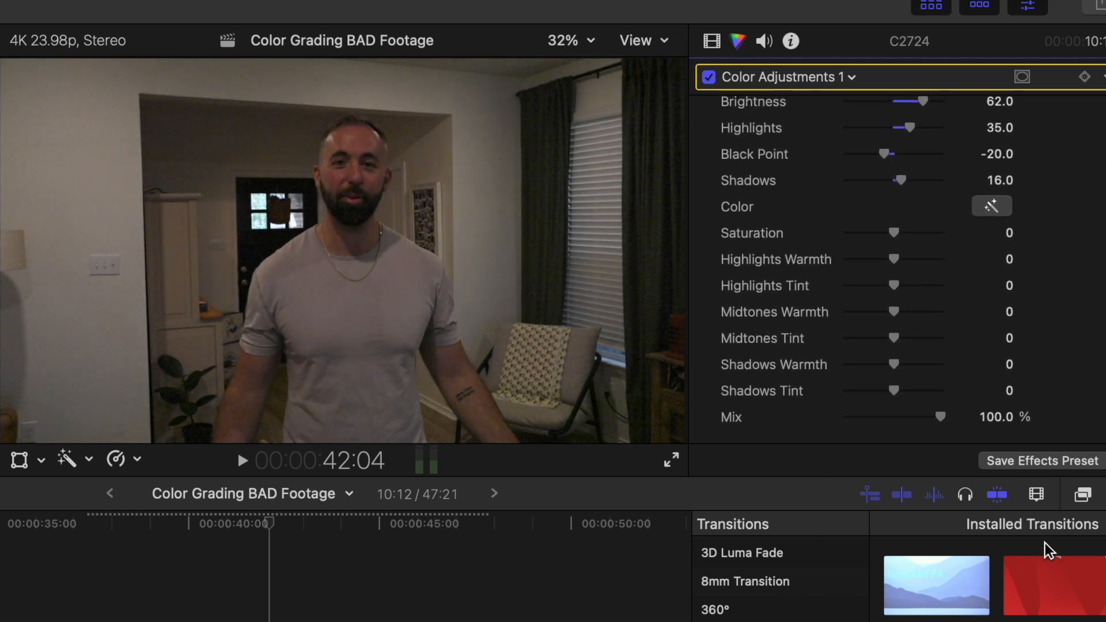
- Find the Noise Reduction effect, apply it to the brightened C2724 clip, and switch it off and on to compare
left_click(1082, 494)
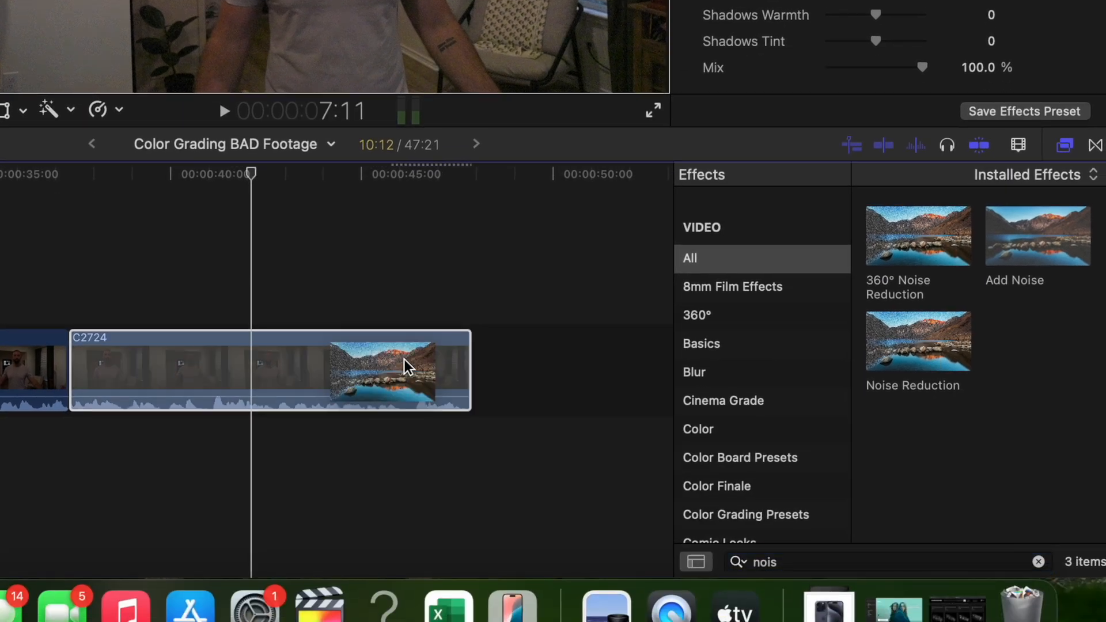
left_click_drag(404, 359, 404, 359)
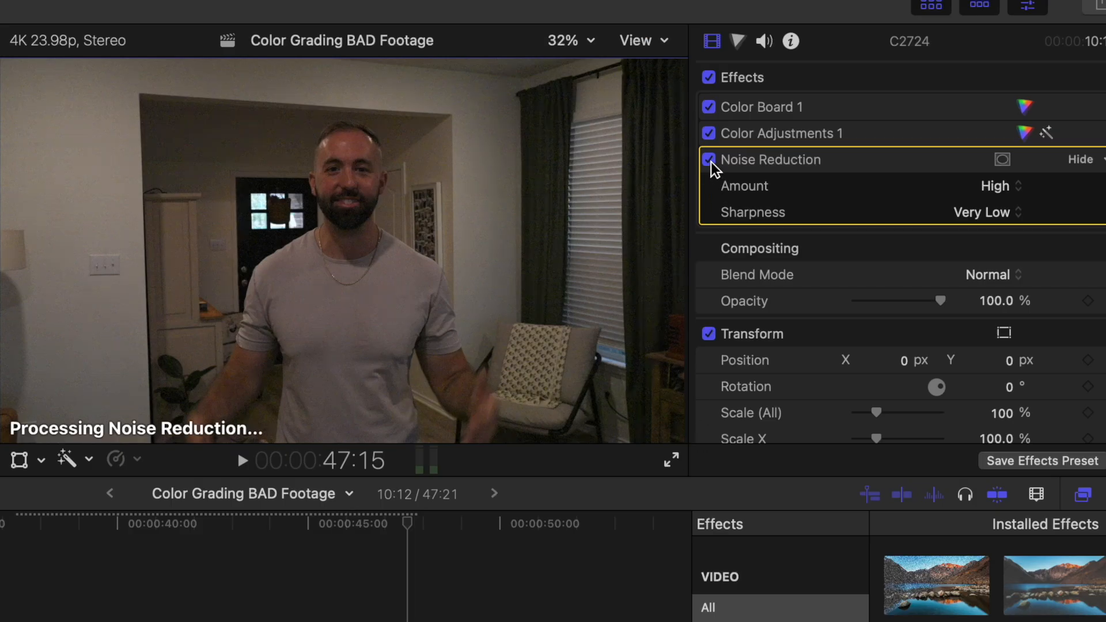
left_click(709, 160)
left_click(709, 160)
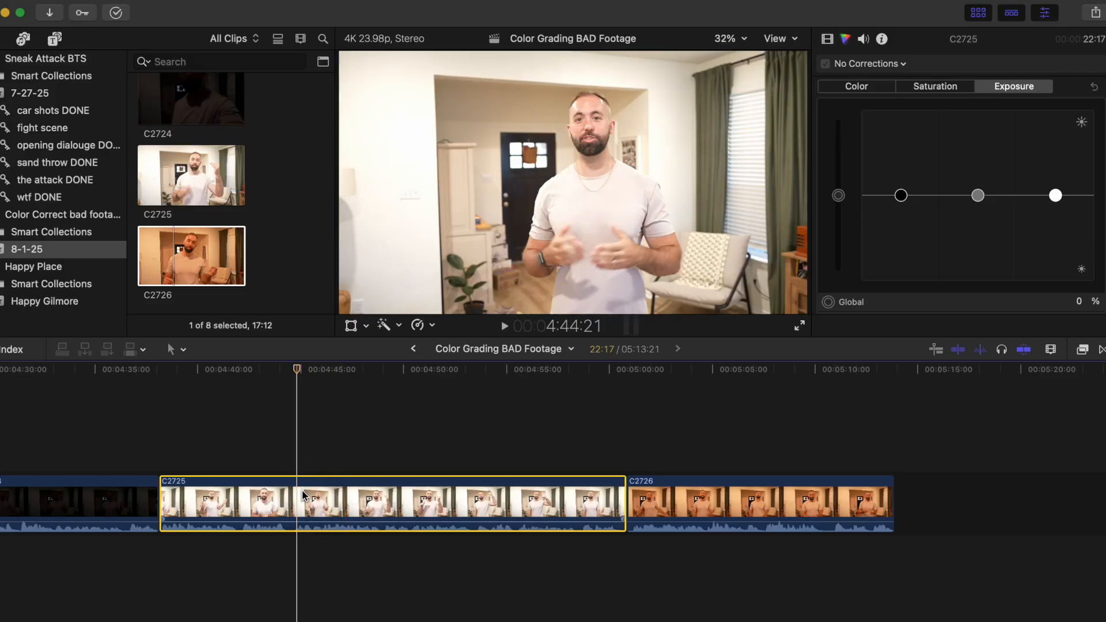
- Show the video scopes for the bright C2725 clip and lower its shadow, midtone and highlight exposure slightly
key("super+7")
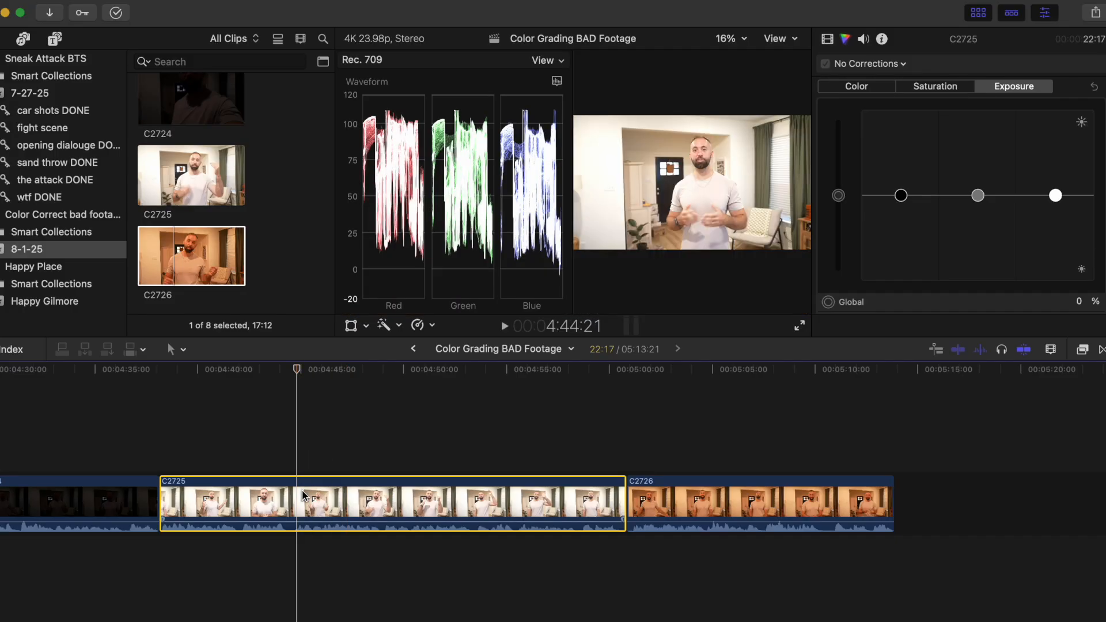
left_click(902, 197)
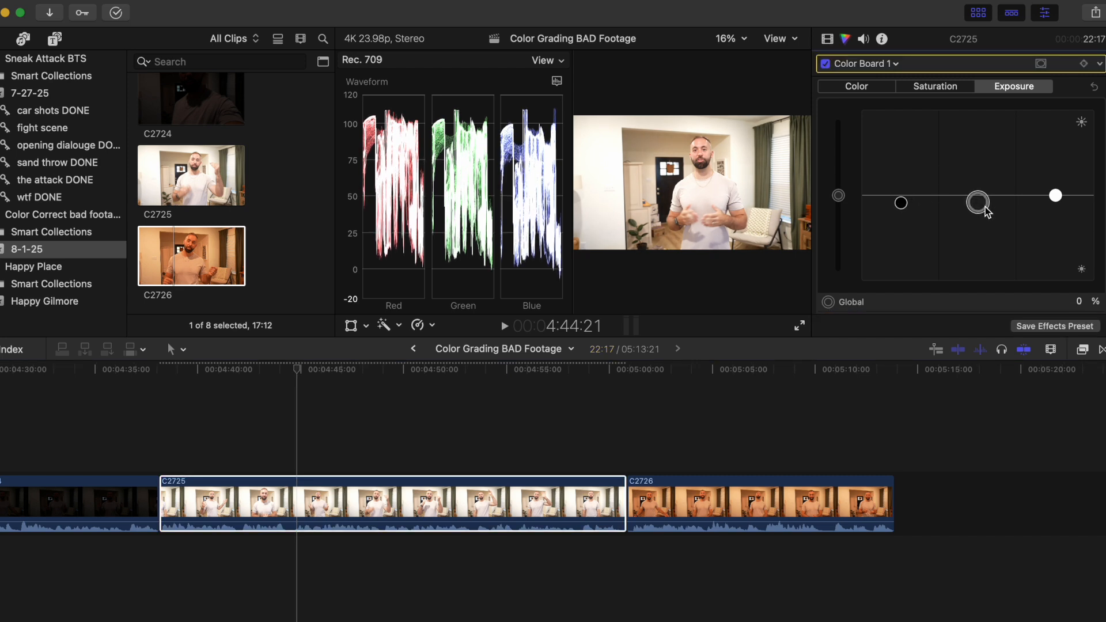
left_click_drag(1056, 197, 1057, 211)
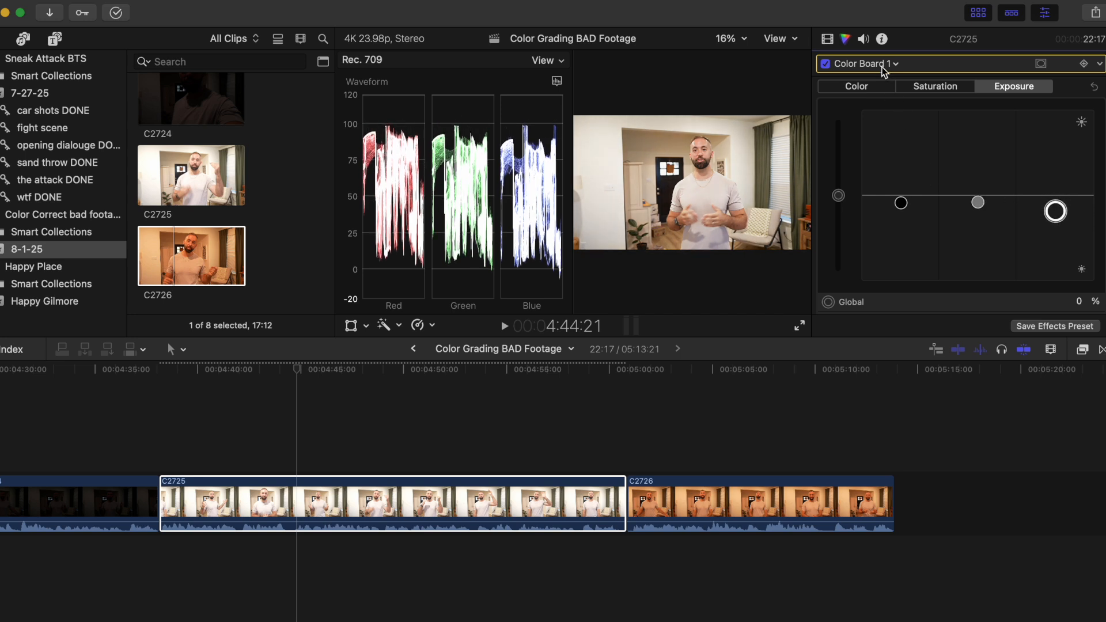
- Add a Color Adjustments correction to the C2725 clip and set its contrast to 32
left_click(896, 64)
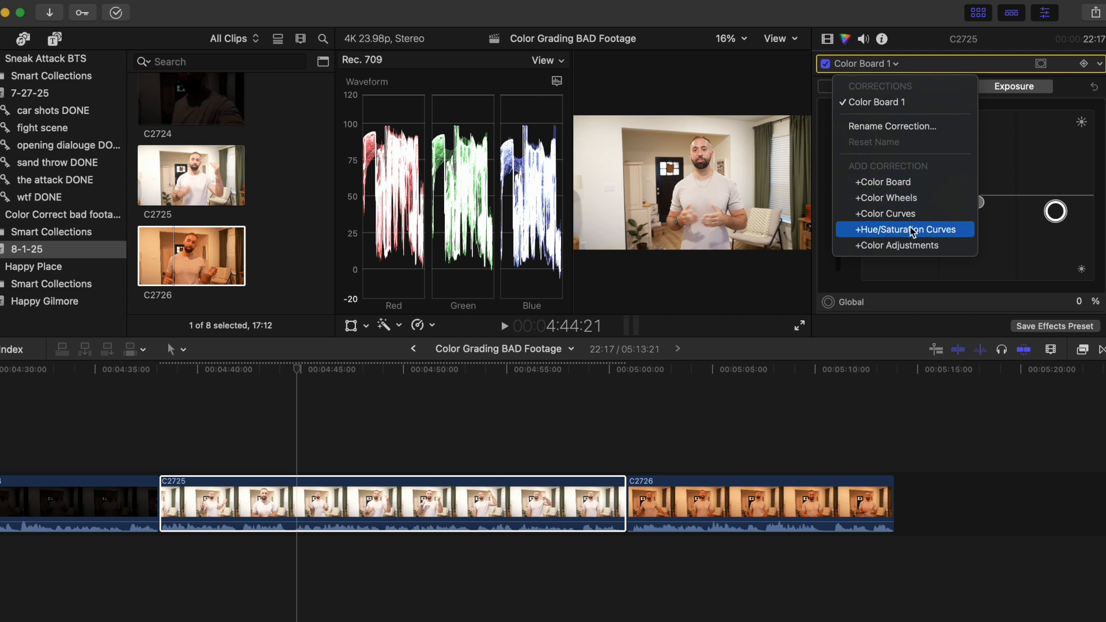
left_click(912, 246)
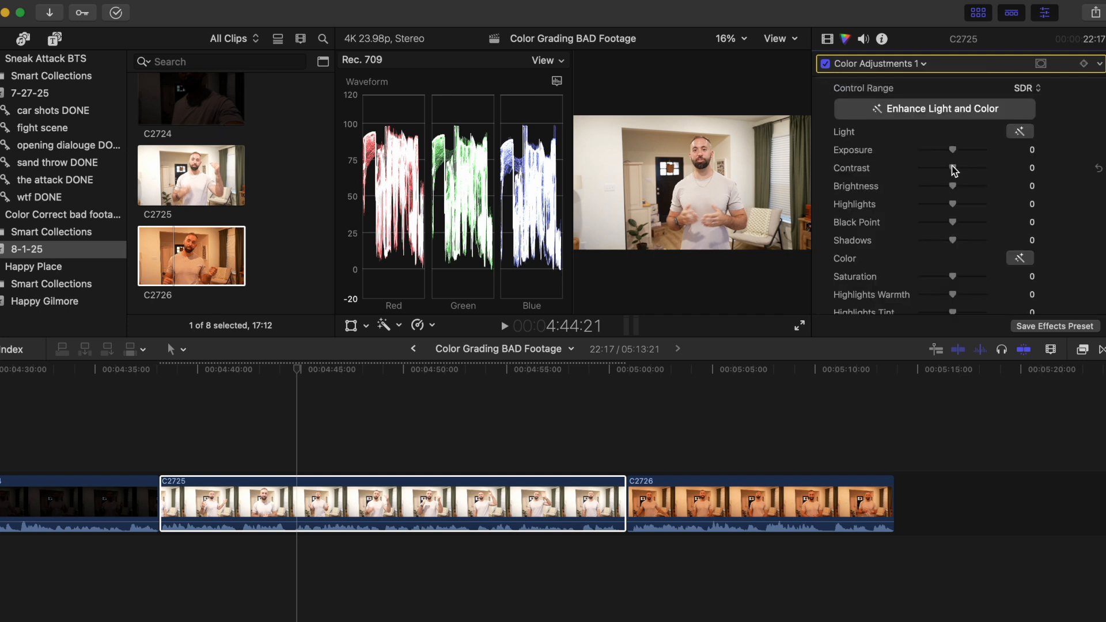
left_click_drag(953, 168, 960, 168)
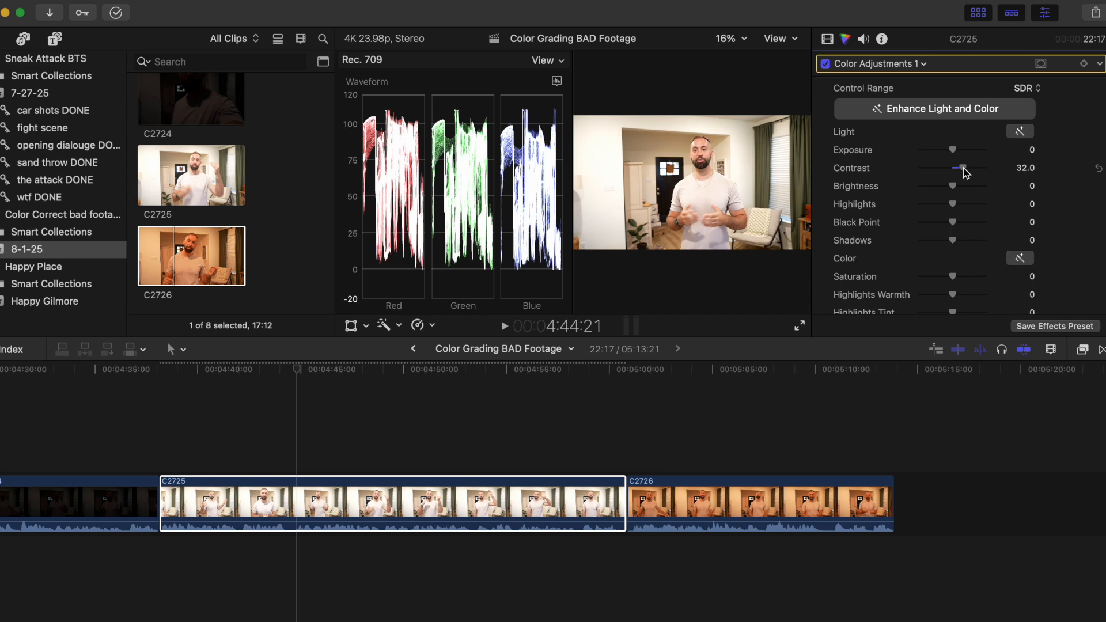
- Add a Color Curves correction to C2725 and shape its luma curve into a gentle S with added control points
left_click(828, 40)
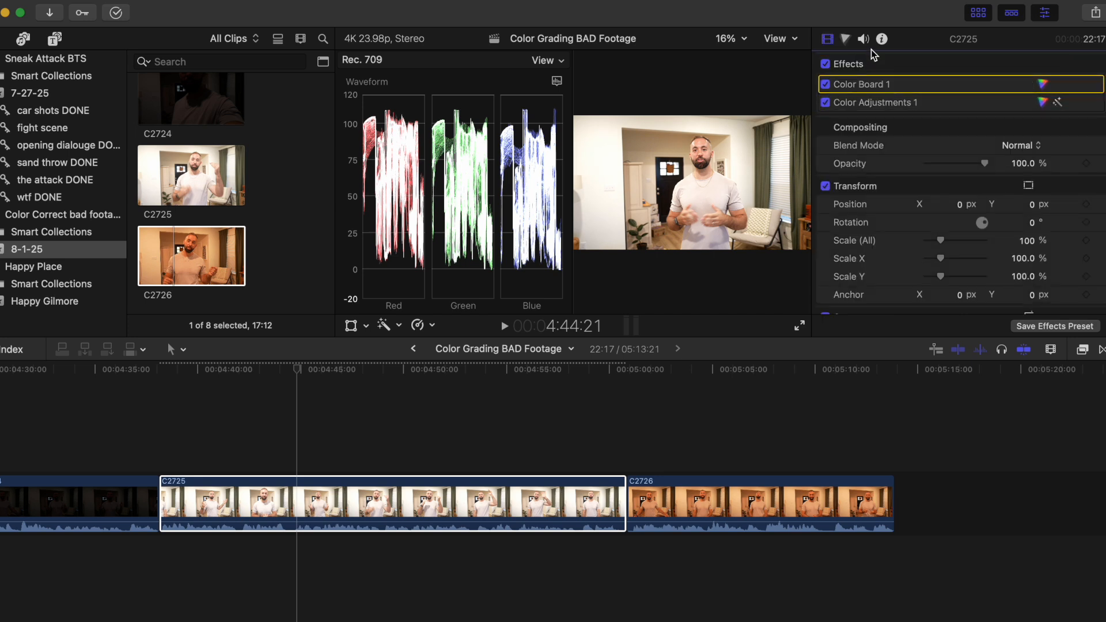
left_click(845, 38)
left_click(923, 64)
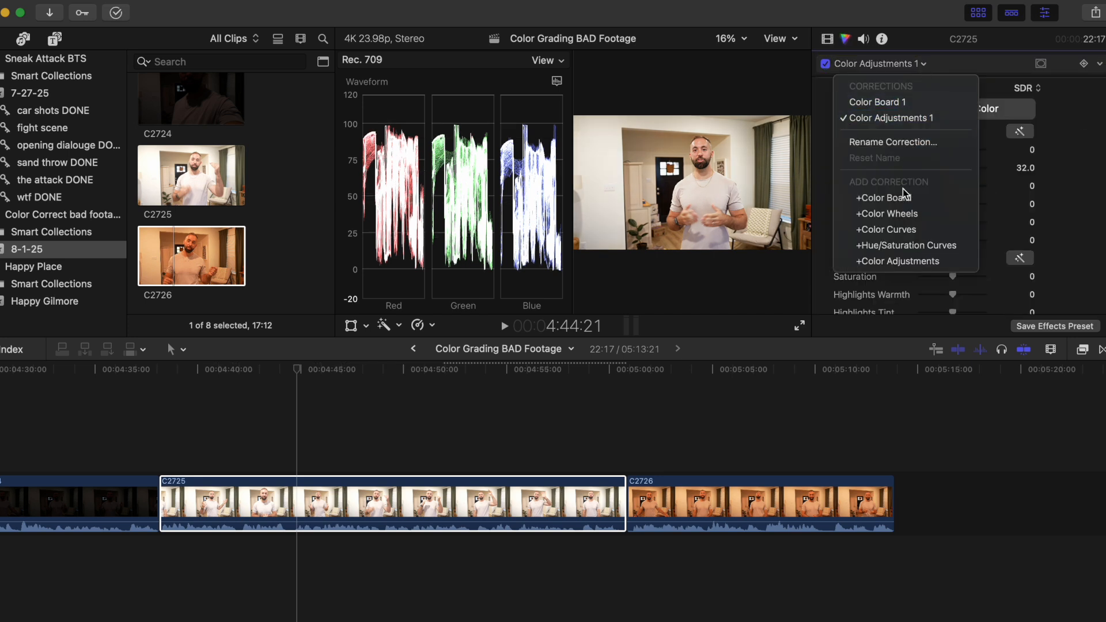
left_click(905, 229)
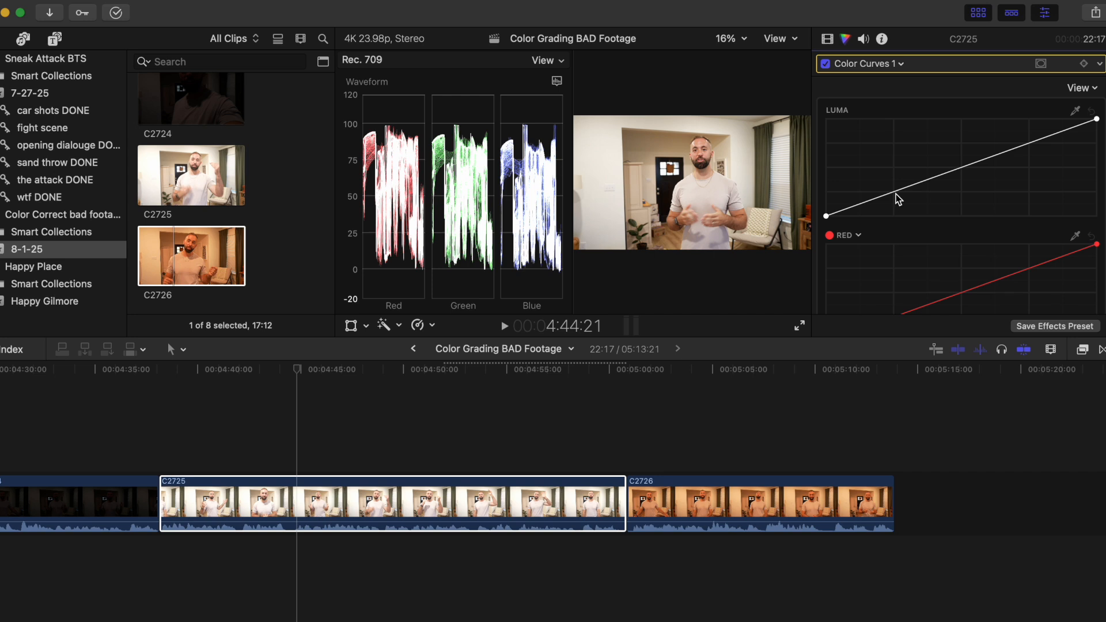
left_click(896, 195)
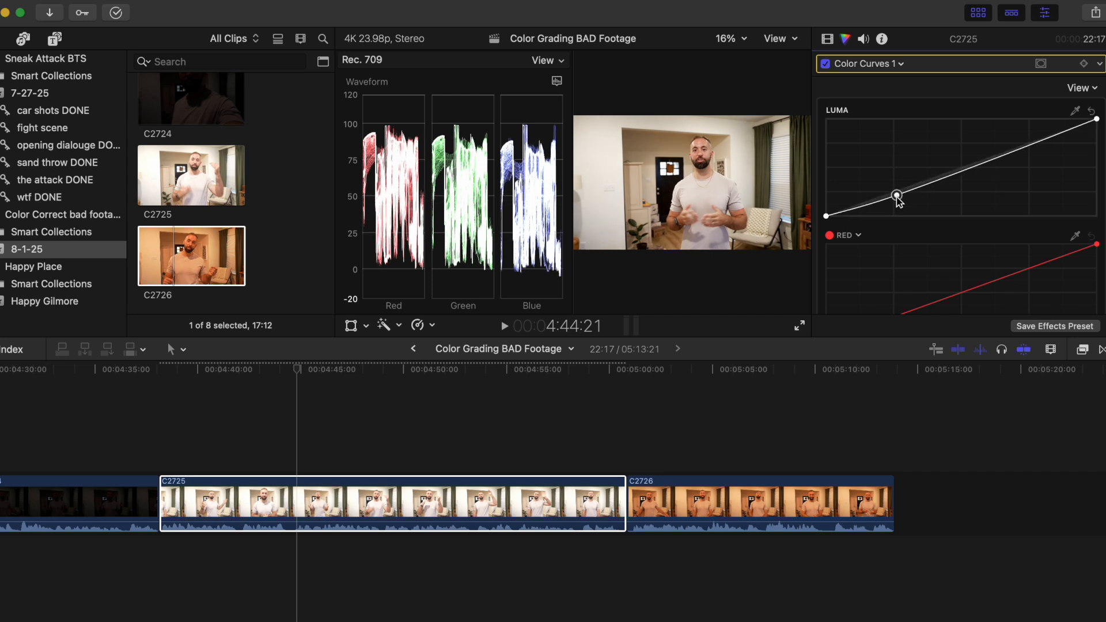
left_click_drag(1041, 142, 1040, 140)
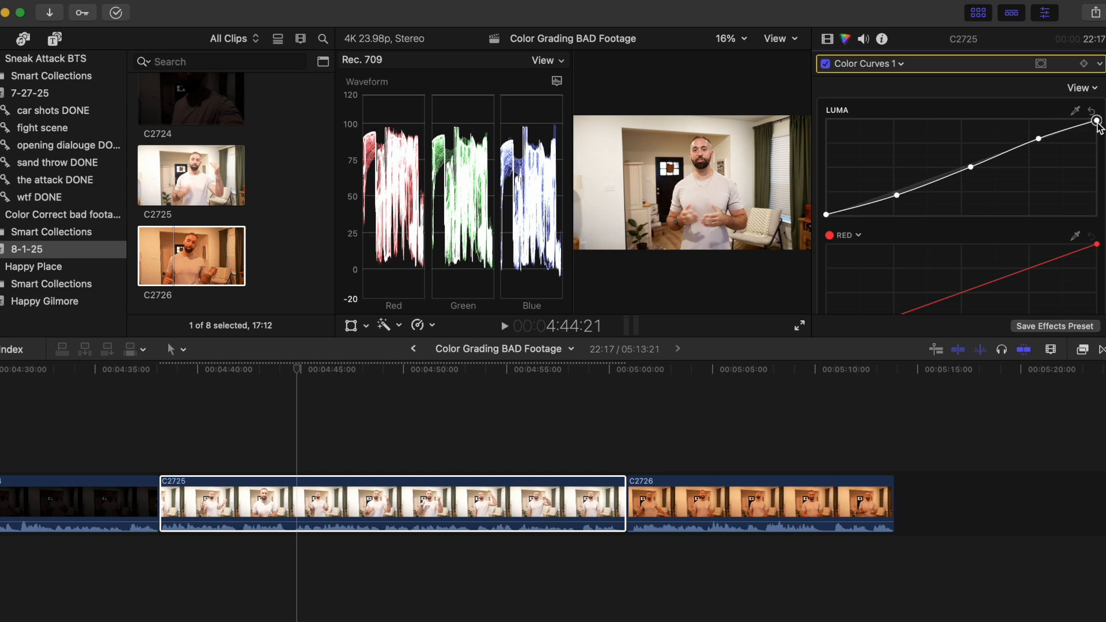
- Hide the scopes and switch Color Curves 1 off and on in the clip's effects to compare the result
left_click(828, 40)
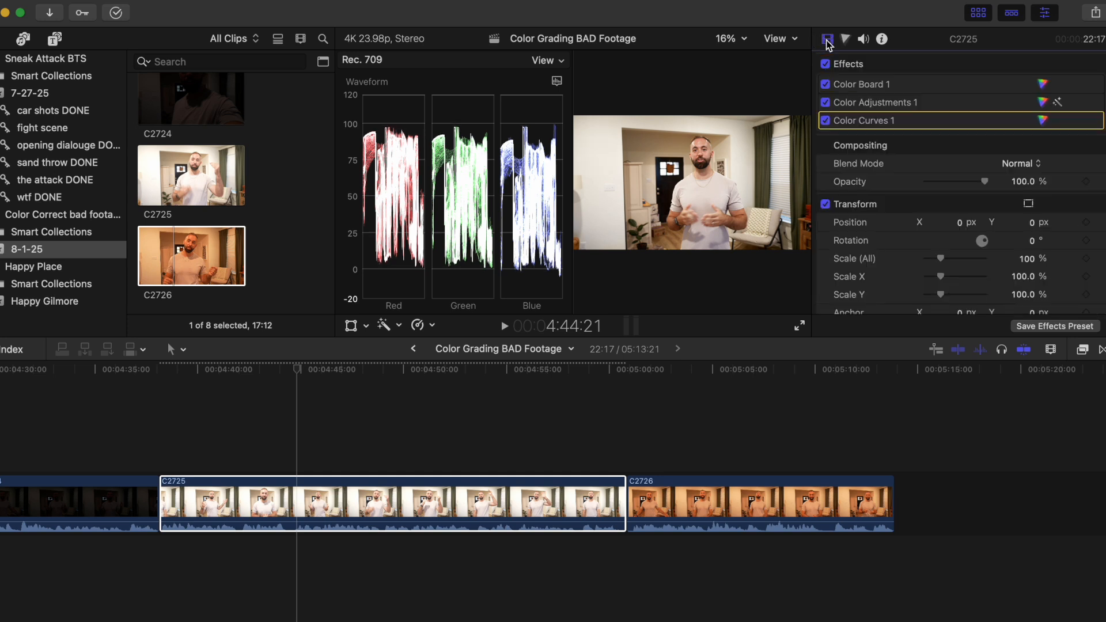
key("super+7")
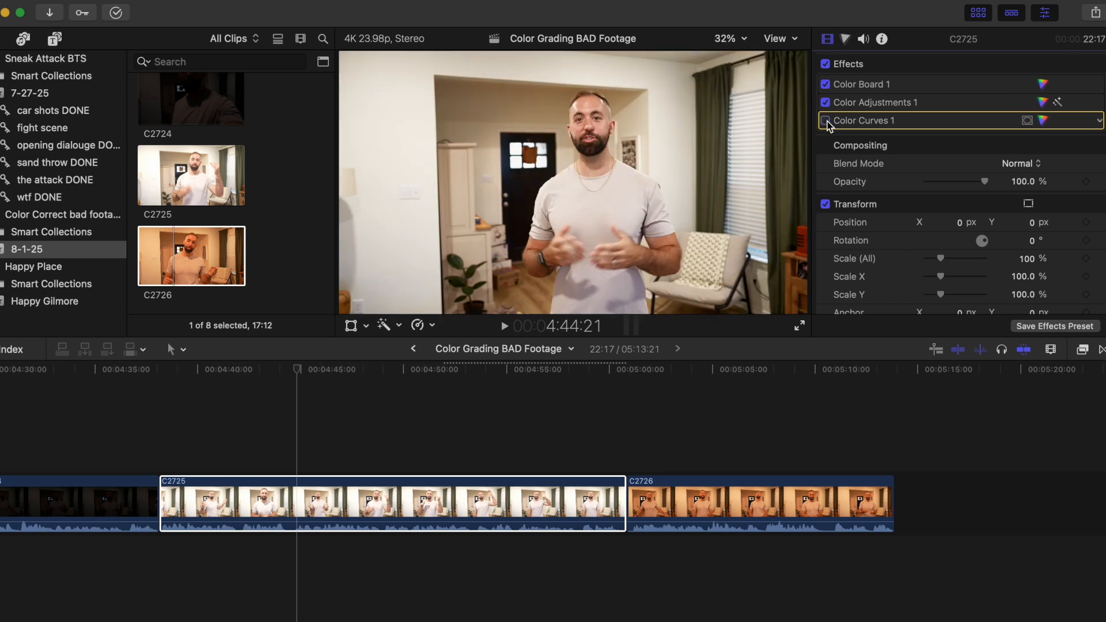
left_click(825, 121)
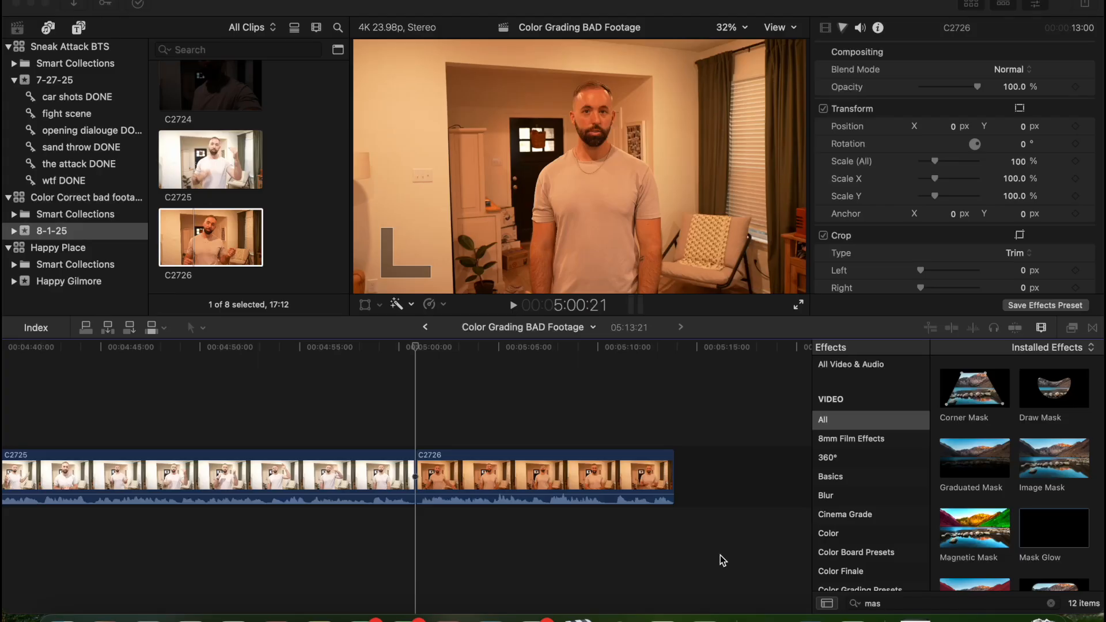
- Select the orange-tinted C2726 clip and apply Balance Color to it
left_click(489, 431)
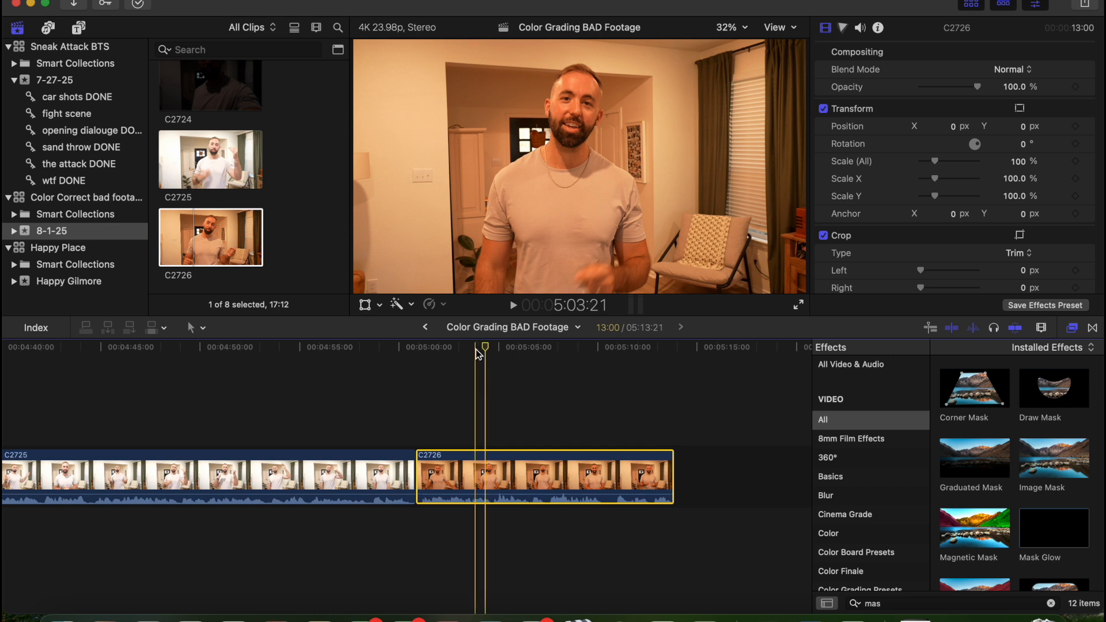
left_click(411, 304)
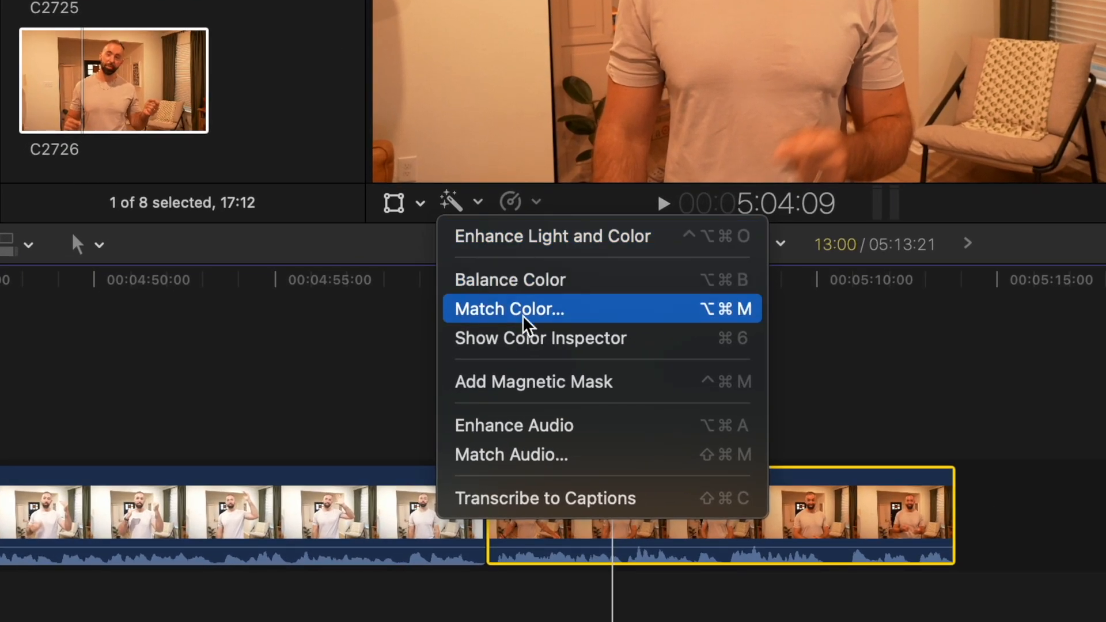
left_click(535, 283)
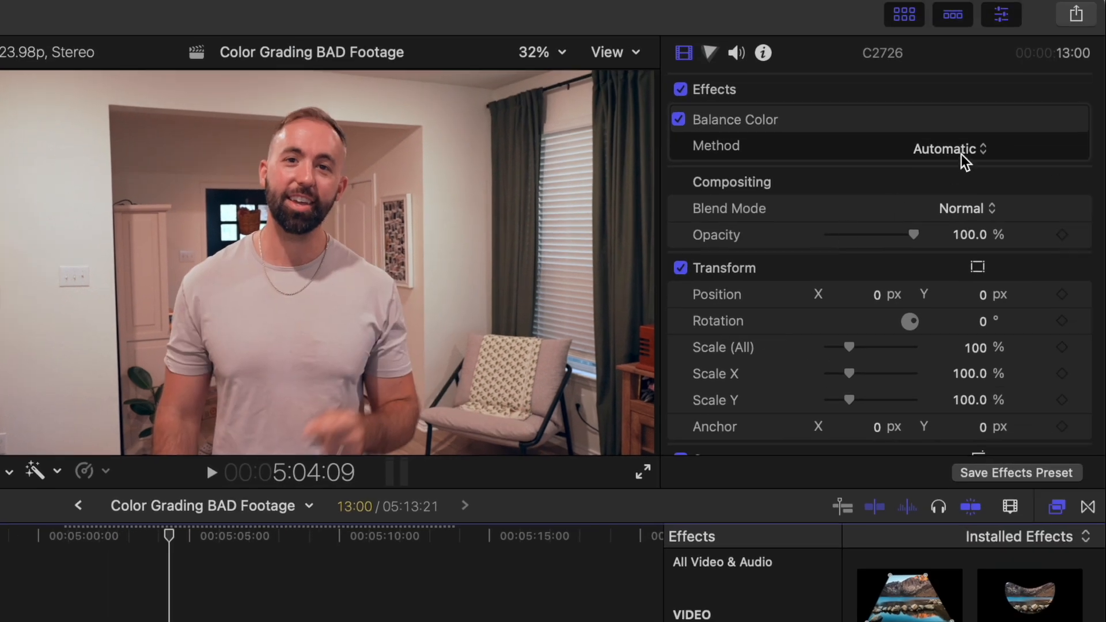
- Set the Balance Color method of C2726 to White Balance and sample the white wall beside the doorway as pure white
left_click(961, 154)
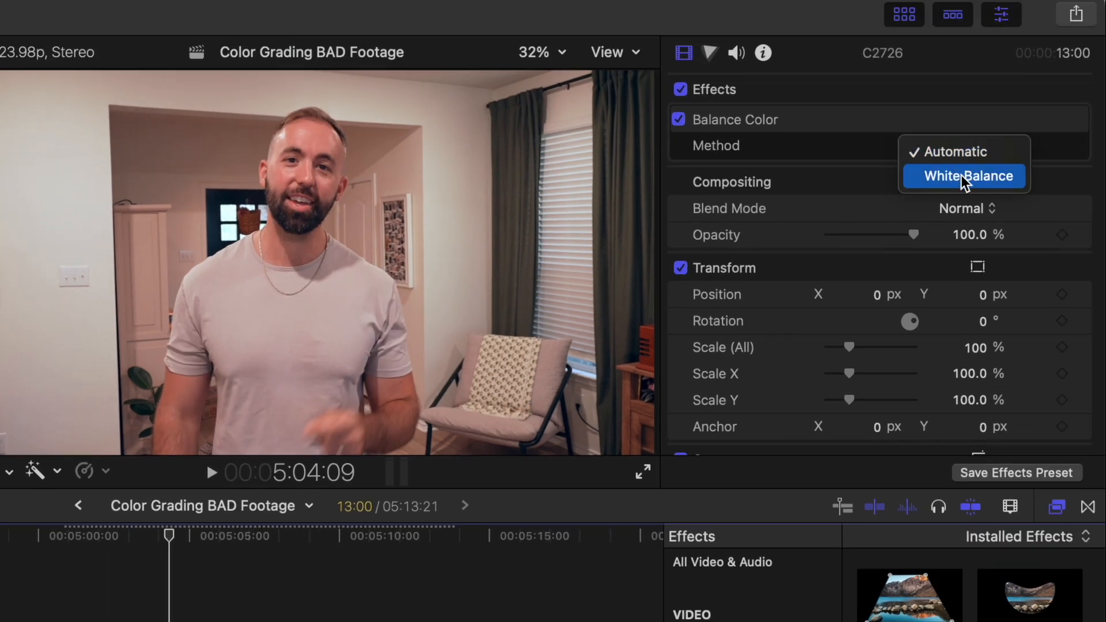
left_click(961, 175)
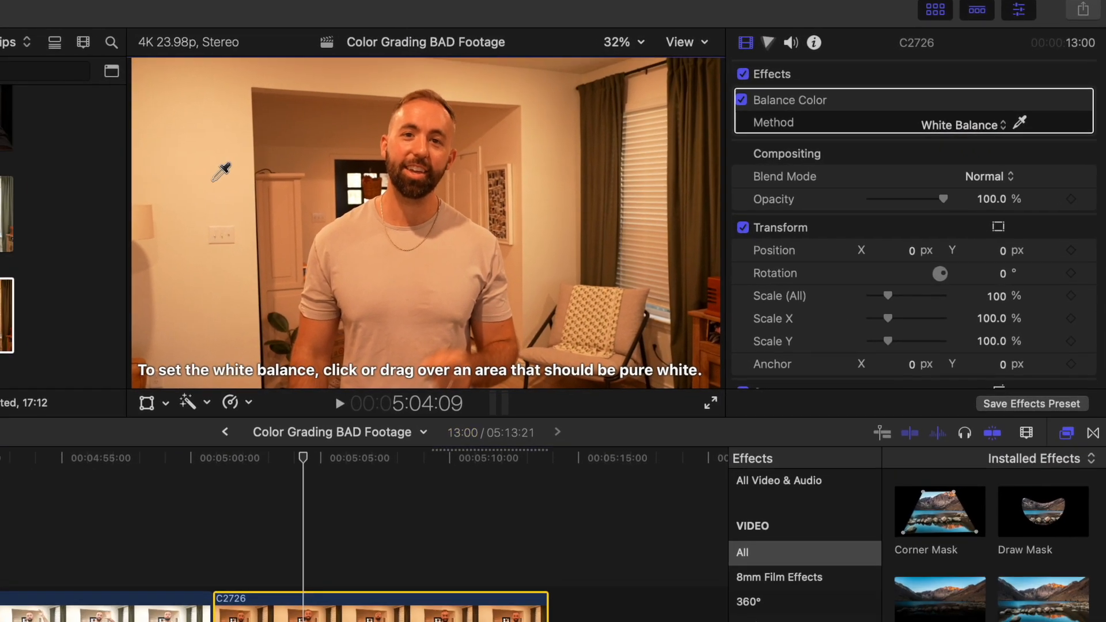
left_click(163, 193)
left_click(372, 609)
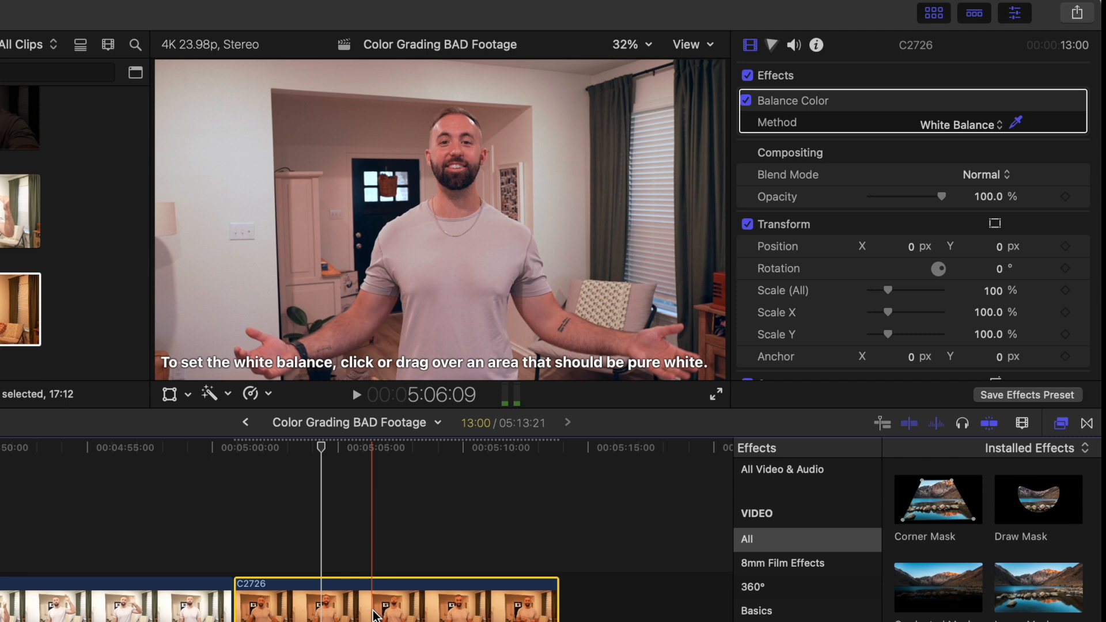
- Add a Color Wheels correction to the C2726 clip
left_click(771, 46)
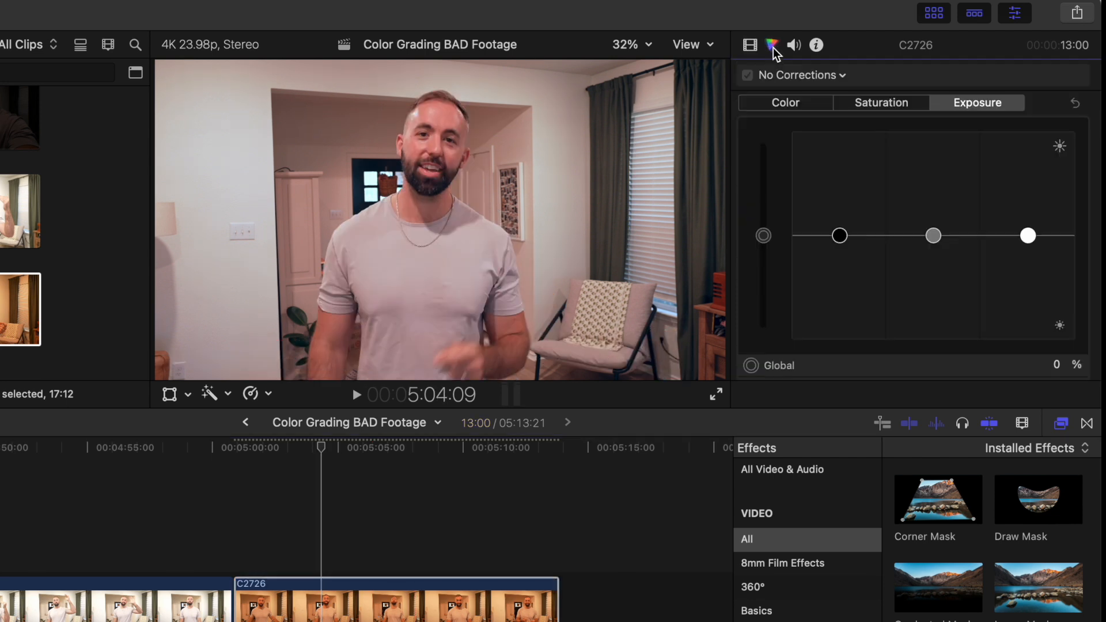
left_click(787, 75)
left_click(816, 145)
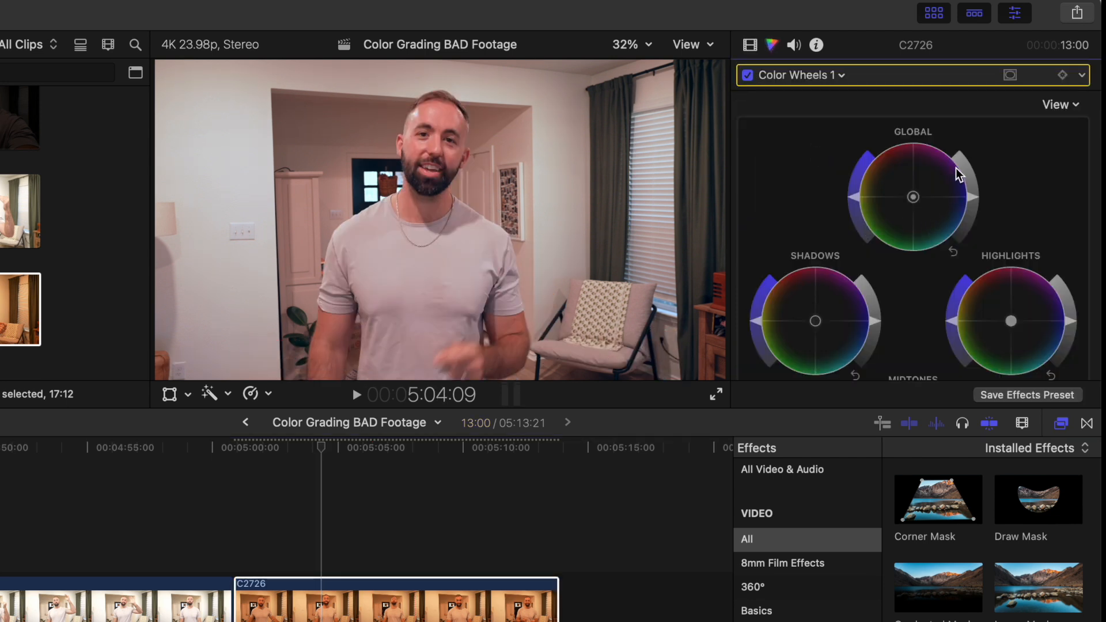
- Add a Magnetic Mask to Color Wheels 1 covering the man's face and shirt, and analyze it across the clip
left_click(1010, 76)
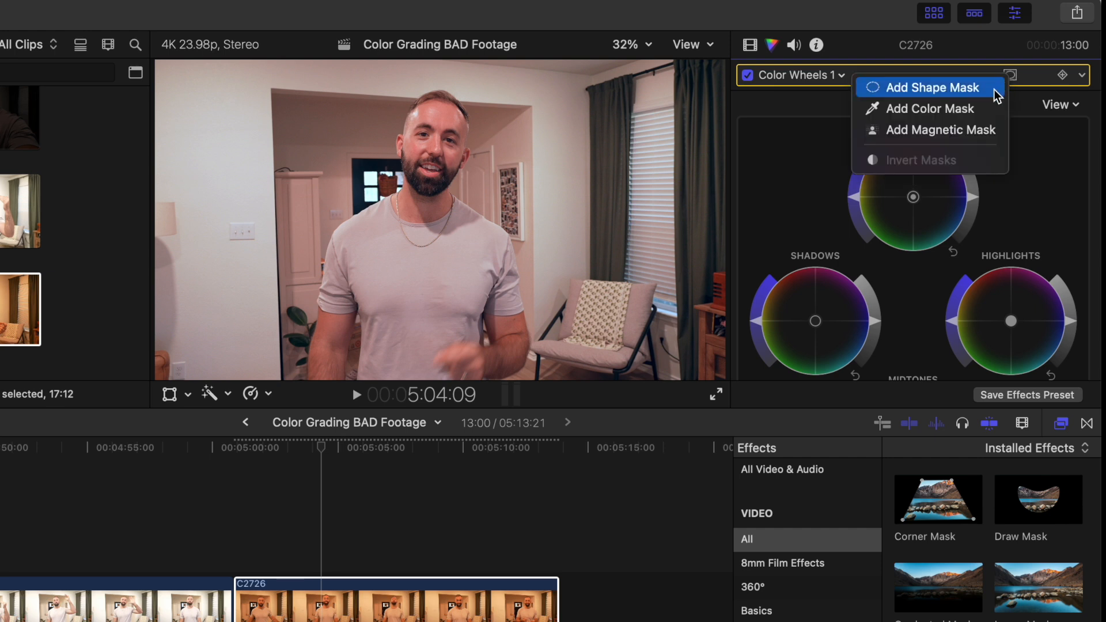
left_click(973, 134)
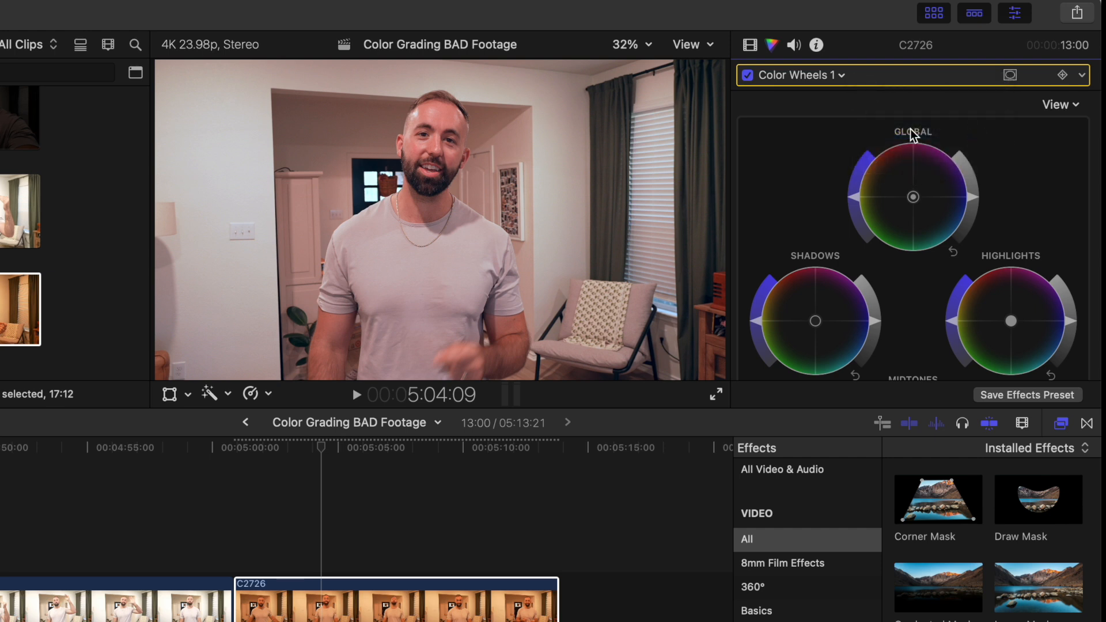
left_click(440, 129)
left_click(452, 318)
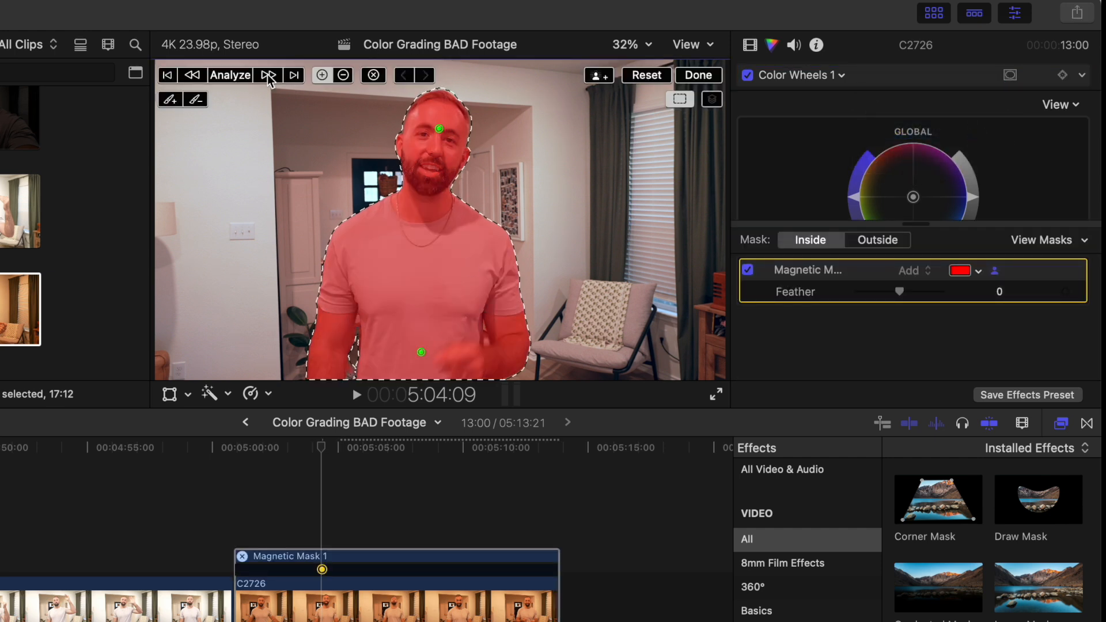
left_click(230, 74)
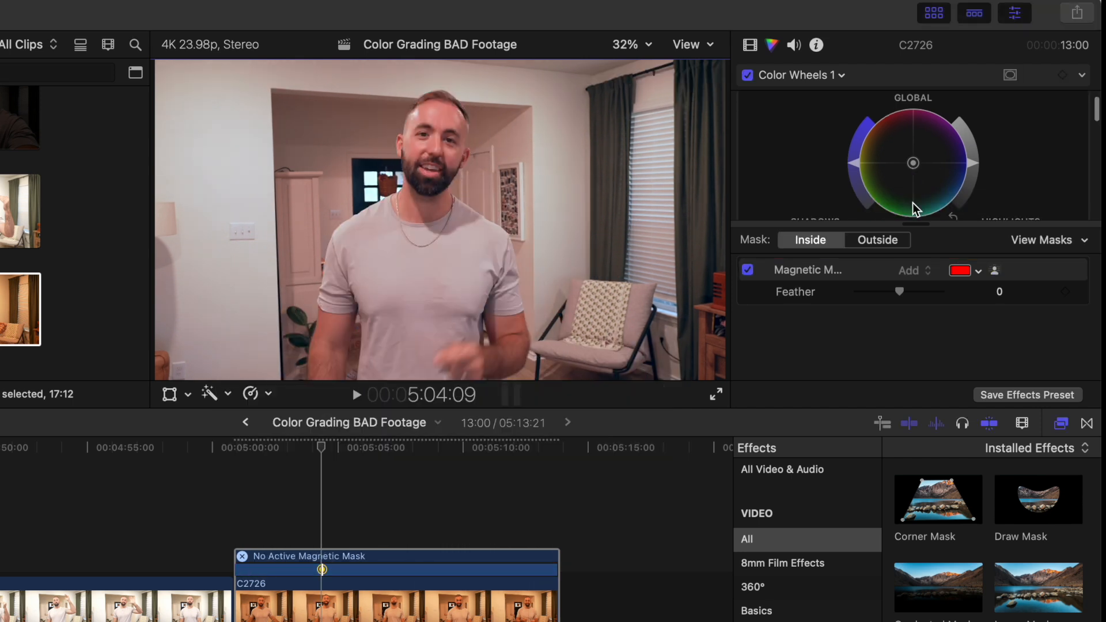
- Using the vectorscope as a guide, shift the Global wheel inside the mask toward green to correct the man's skin tone
key("super+7")
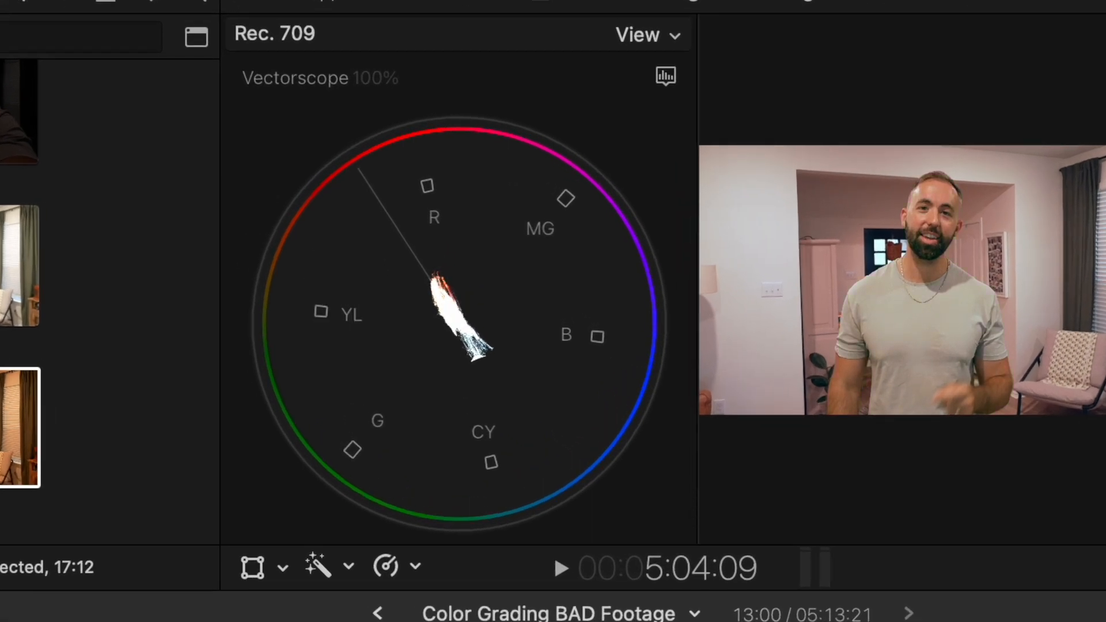
key("super+7")
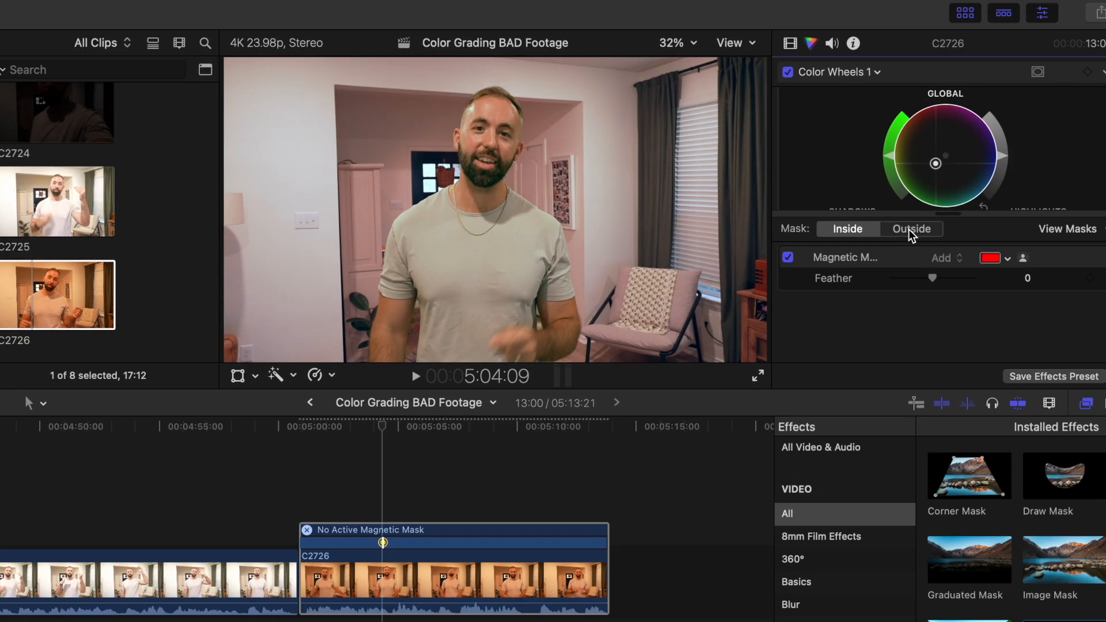
- Shift the Global wheel outside the mask toward green with the vectorscope shown, neutralizing the pink background
key("super+7")
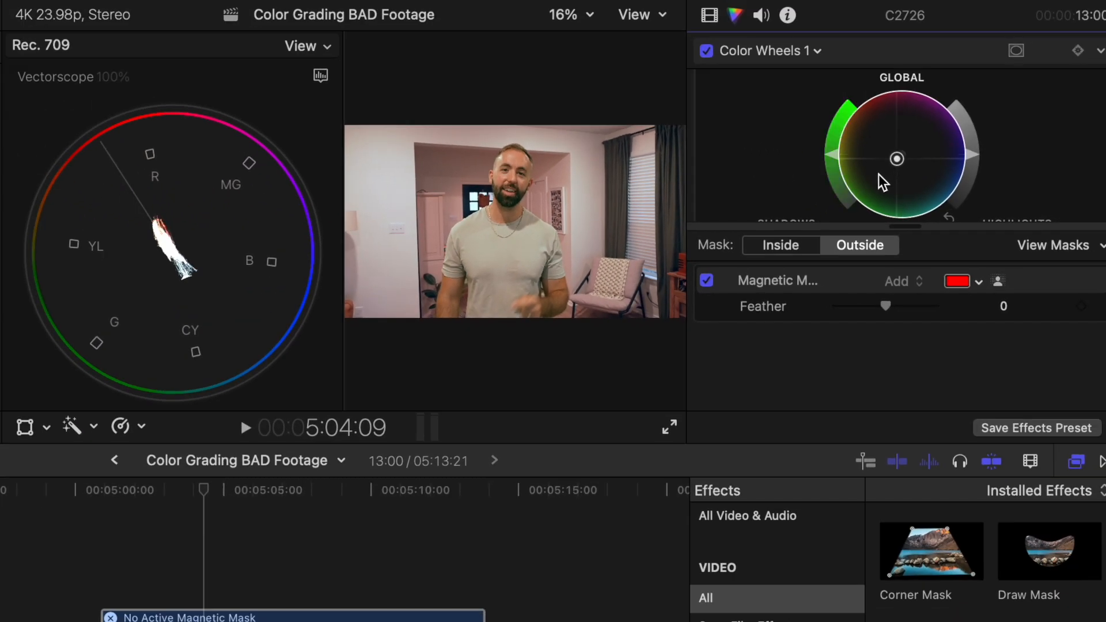
mouse_move(879, 174)
left_mouse_down()
mouse_move(873, 181)
mouse_move(886, 165)
mouse_move(880, 186)
mouse_move(914, 218)
left_mouse_up()
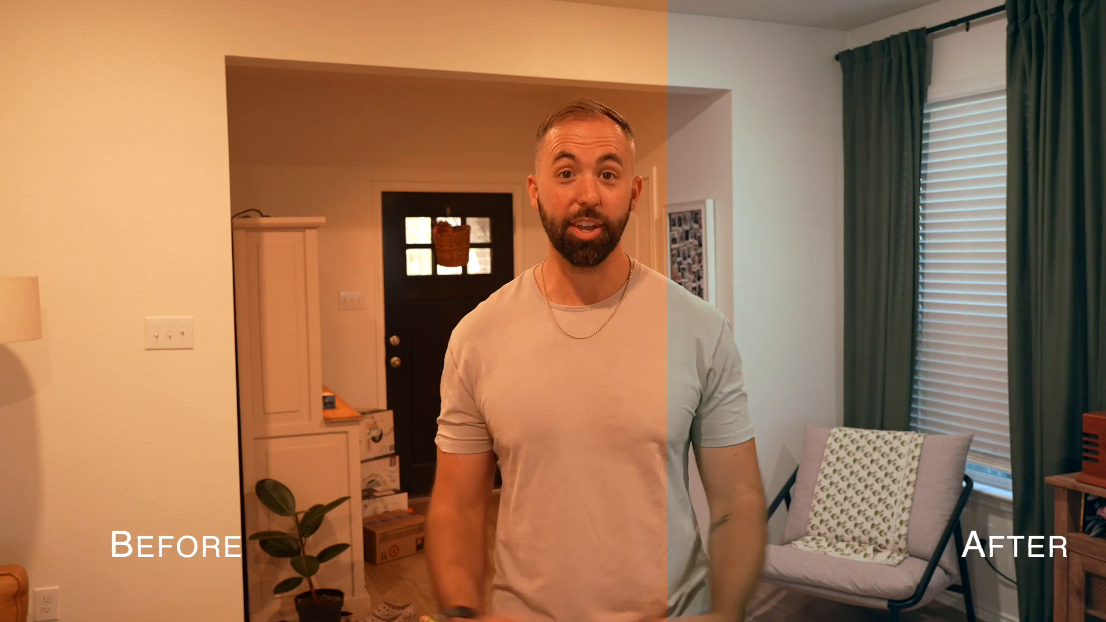